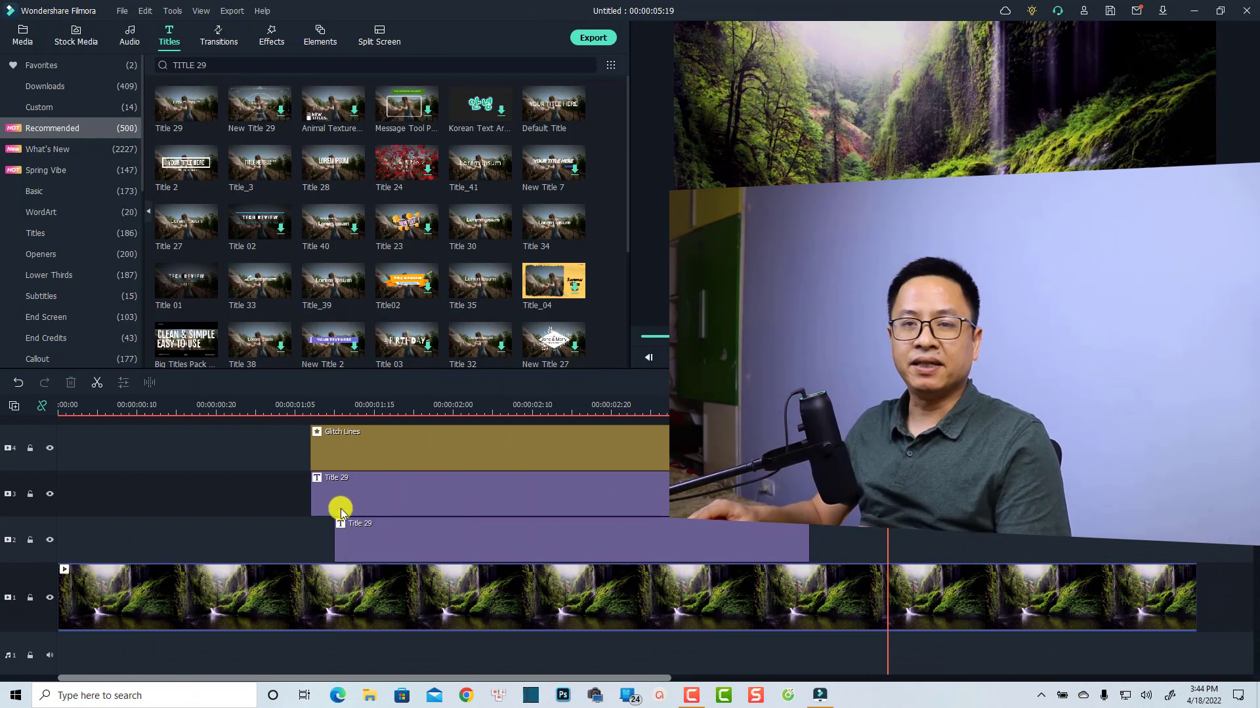
# Step: Play the finished effect from 00:00:01:00, then select the Glitch Lines and both Title 29 clips
pyautogui.click(256, 414)
pyautogui.click(295, 597)
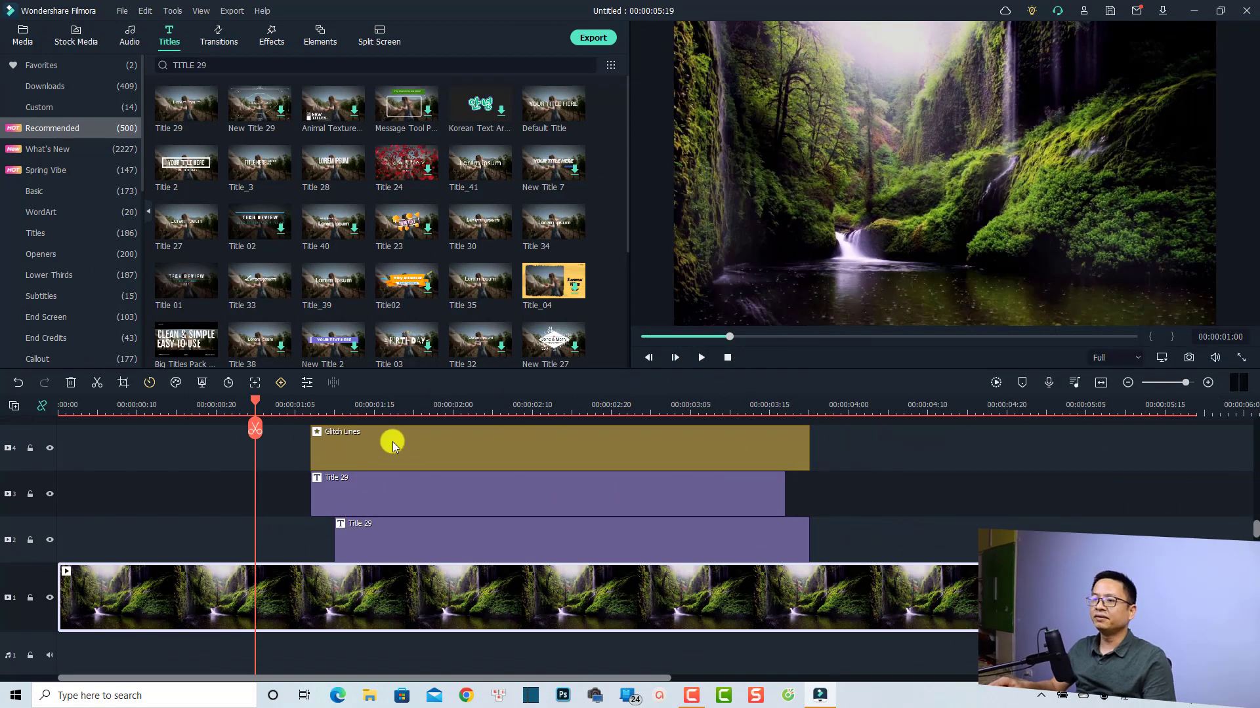
pyautogui.press('space')
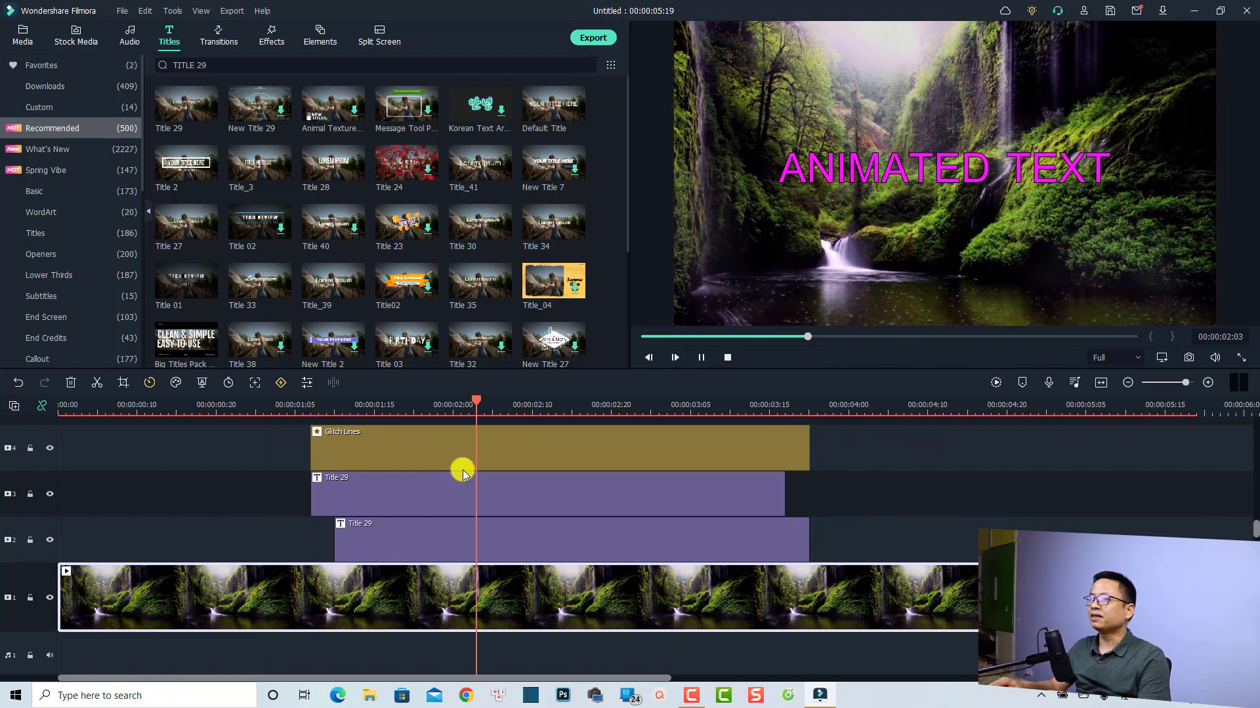
pyautogui.press('space')
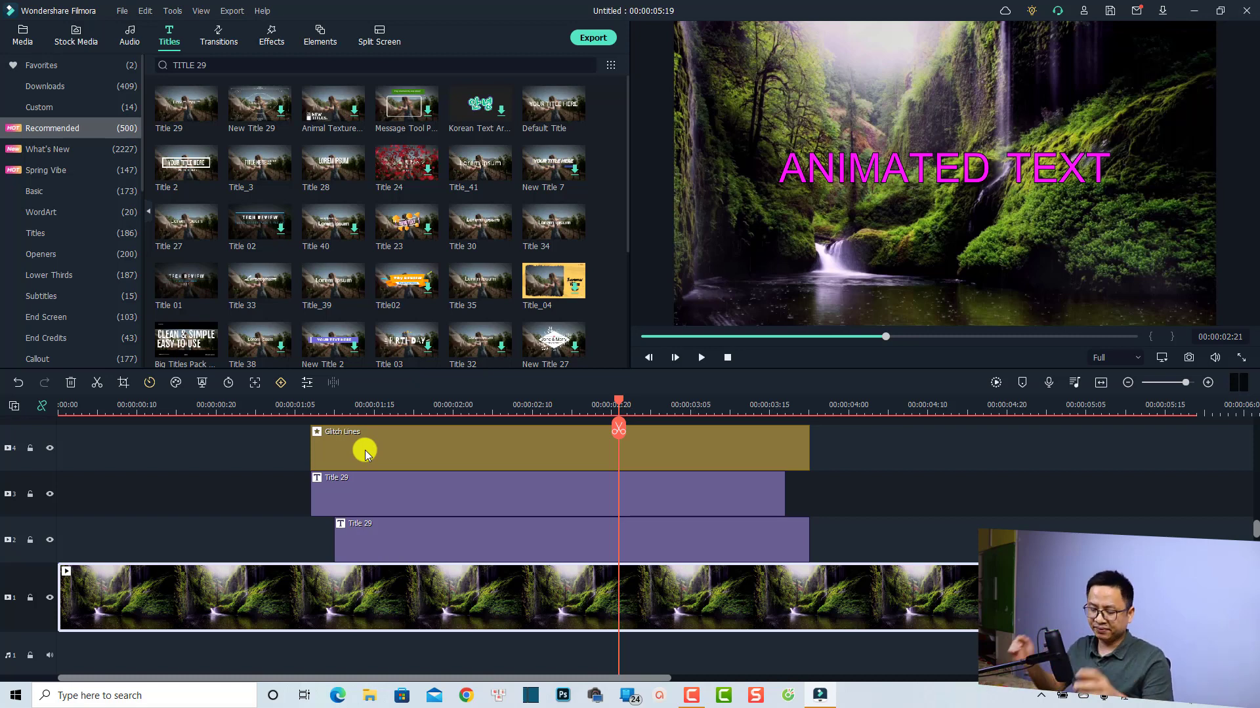
pyautogui.moveTo(872, 441); pyautogui.dragTo(825, 458)
pyautogui.moveTo(683, 502); pyautogui.dragTo(607, 533)
# Step: Delete the three overlay clips, lock the waterfall track, and move the playhead to about 00:00:01:06
pyautogui.press('Delete')
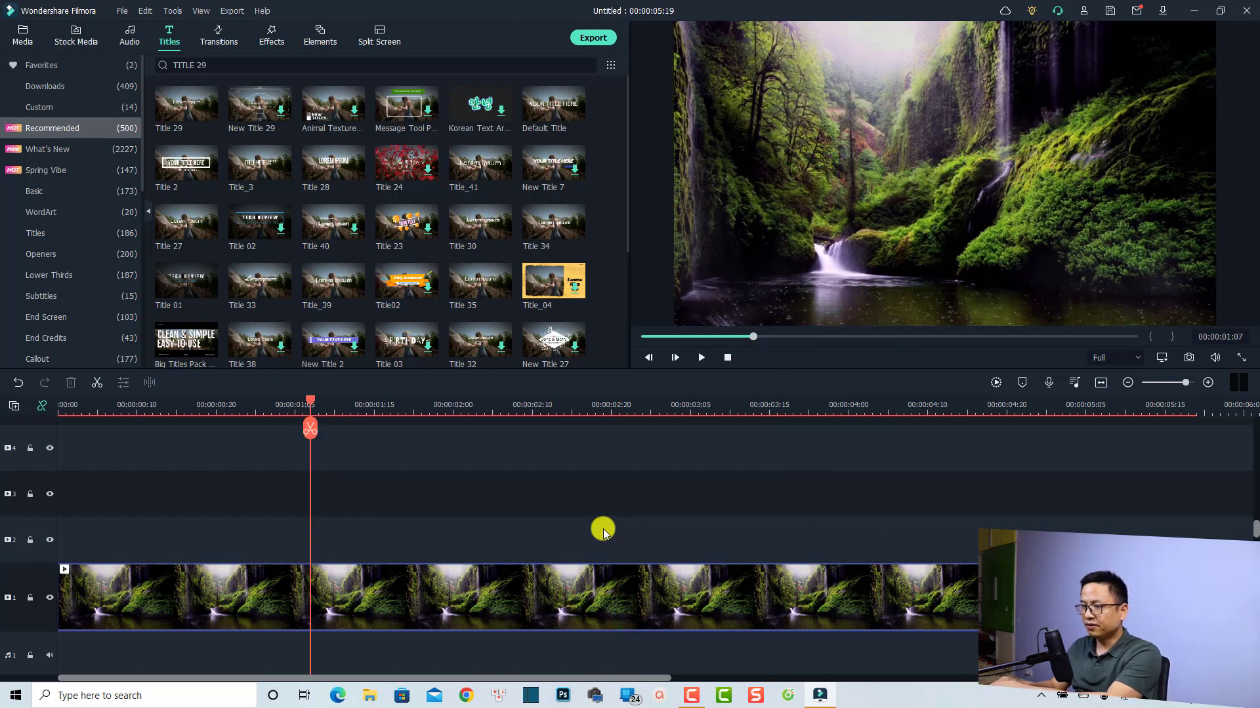
pyautogui.click(30, 598)
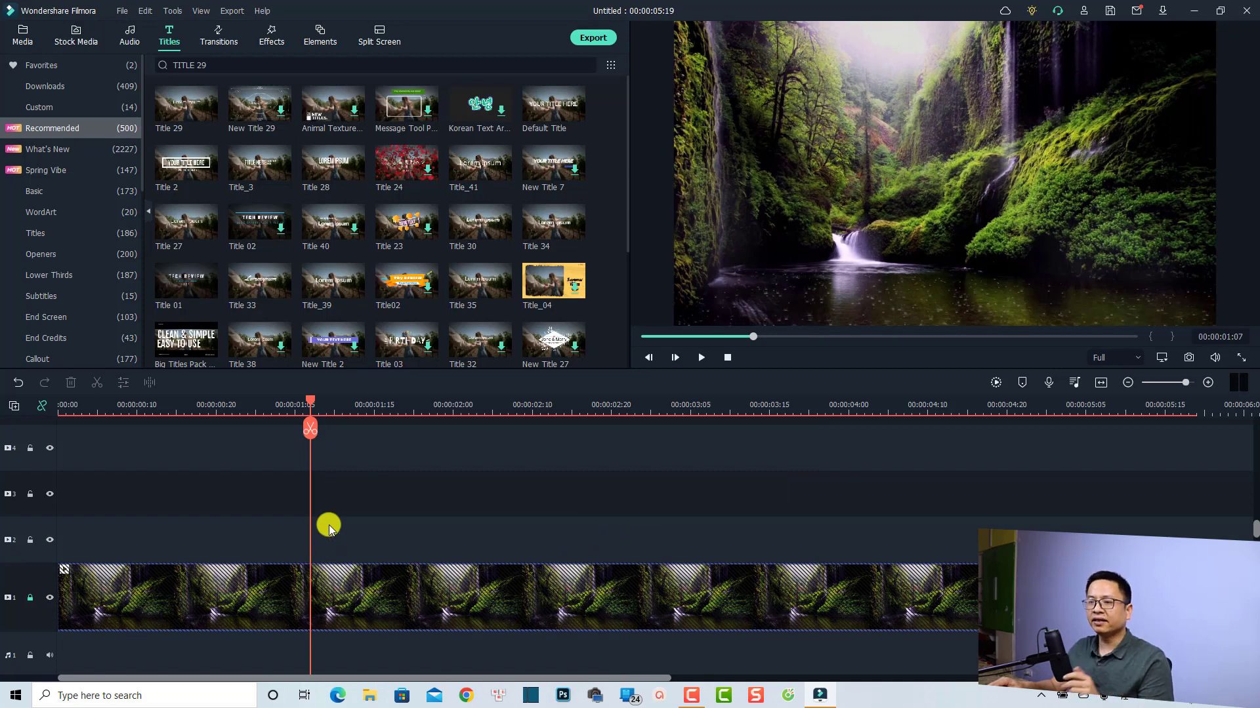
pyautogui.moveTo(310, 399); pyautogui.dragTo(303, 400)
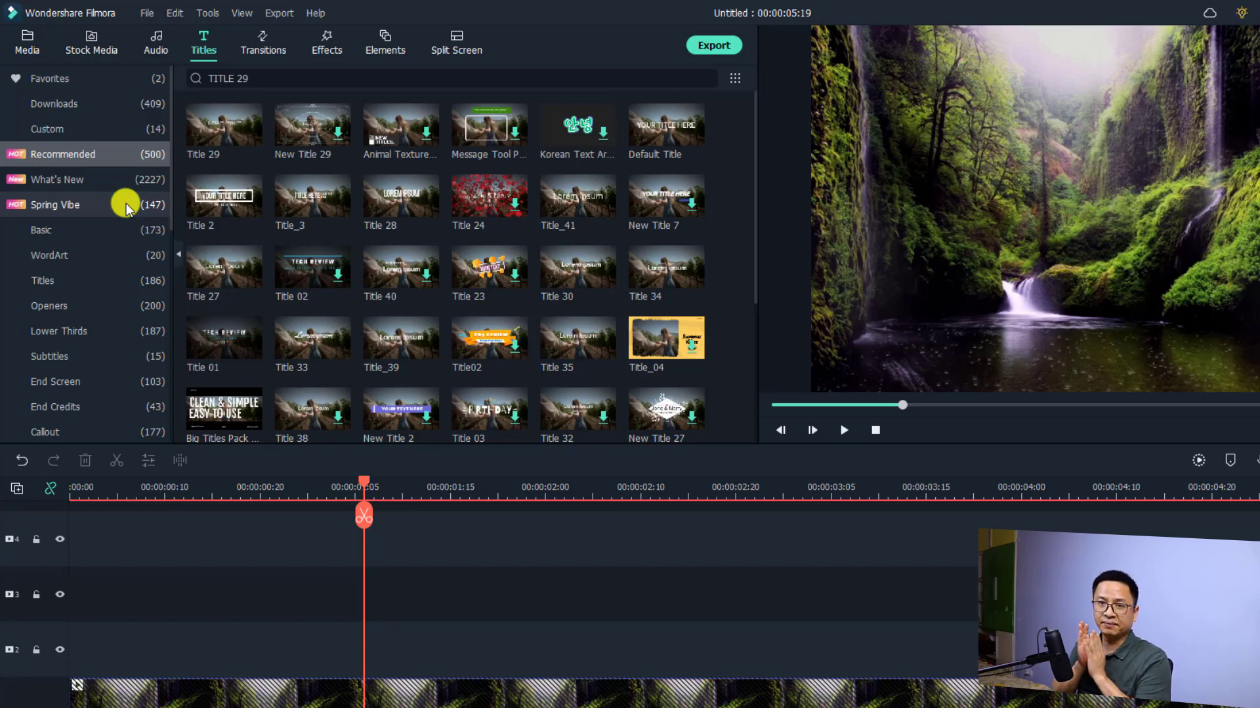
# Step: Place a Default Title on track 2 from about 00:00:01:06, trimmed to end near 00:00:03:17
pyautogui.click(655, 139)
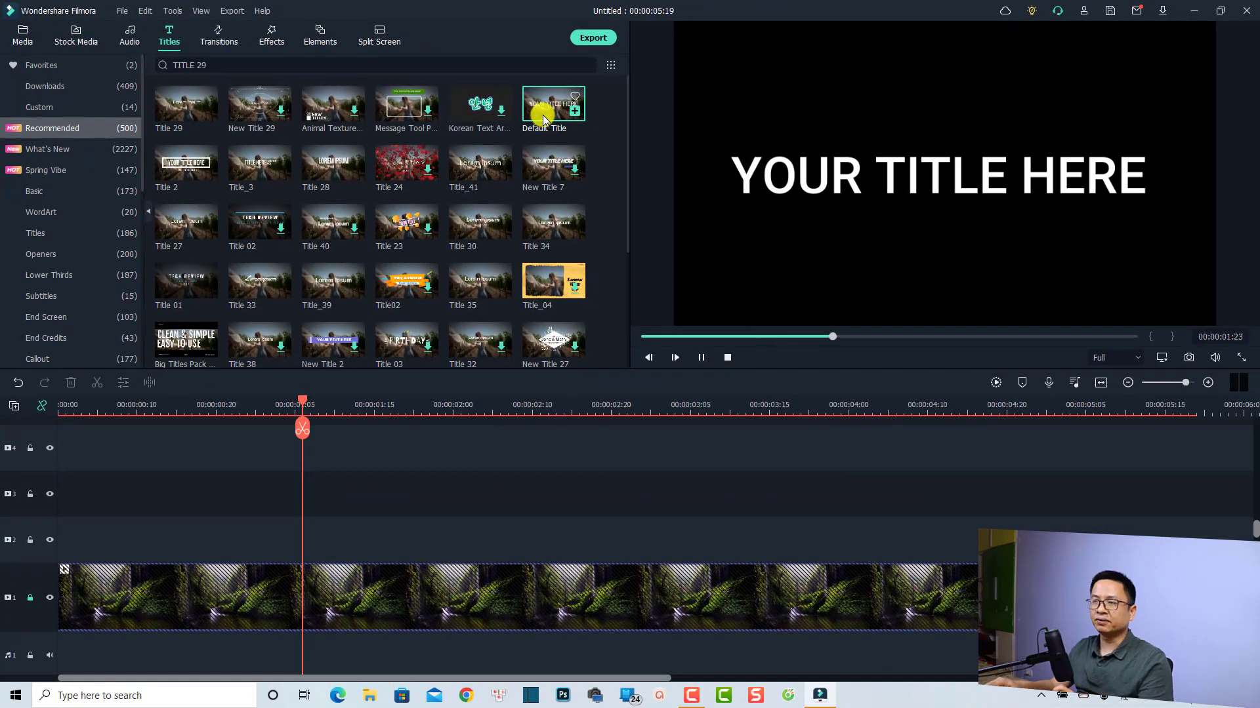
pyautogui.moveTo(541, 115); pyautogui.dragTo(308, 530)
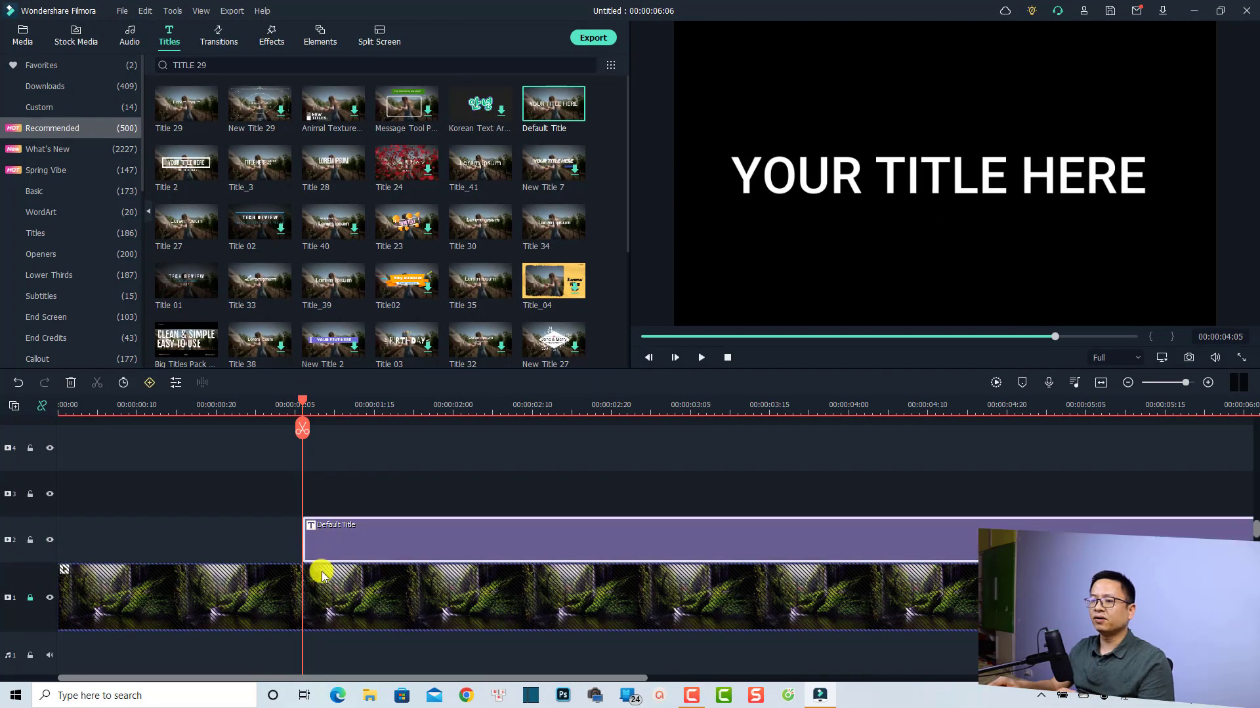
pyautogui.click(1102, 382)
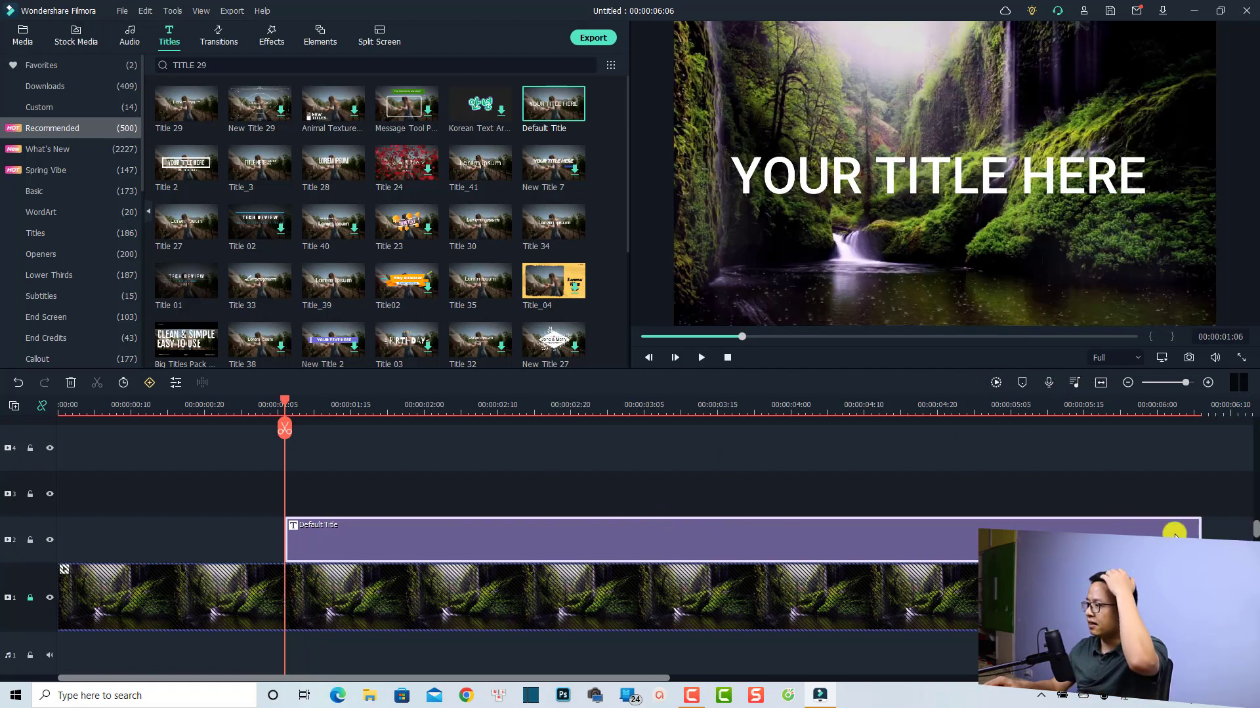
pyautogui.moveTo(1201, 526); pyautogui.dragTo(733, 541)
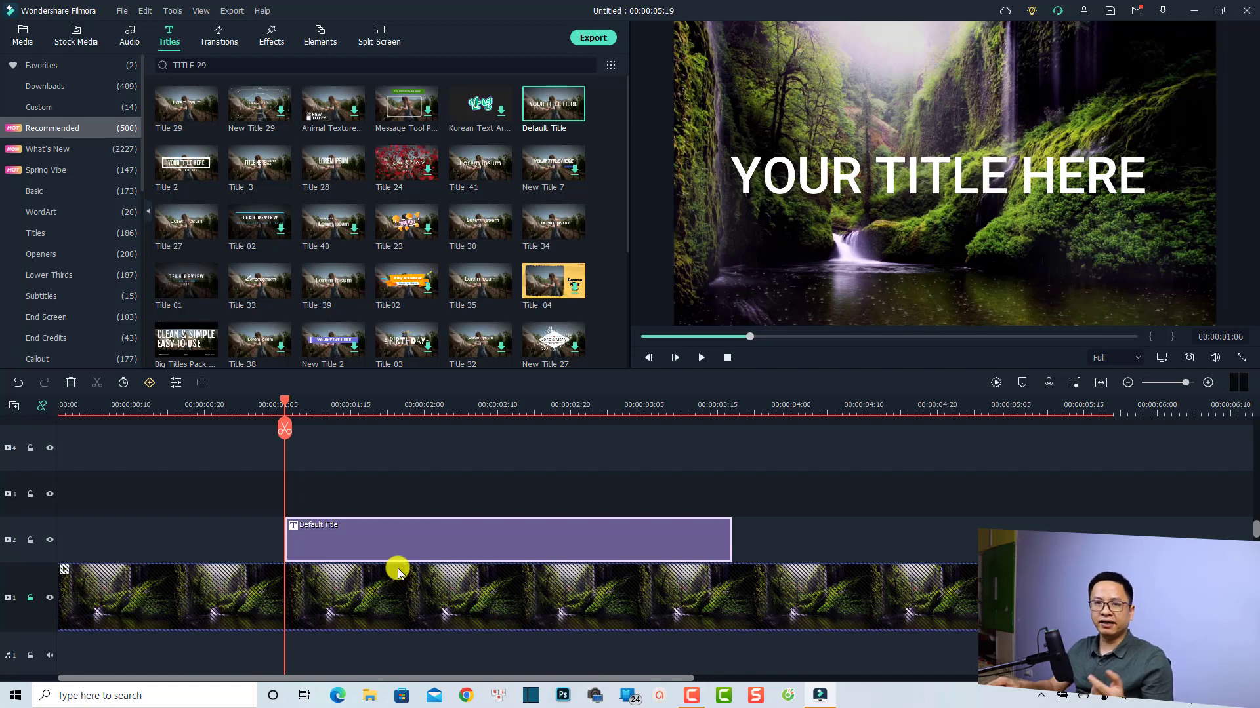
# Step: Replace the title's placeholder text with 'ANIMATED TEXT'
pyautogui.doubleClick(350, 535)
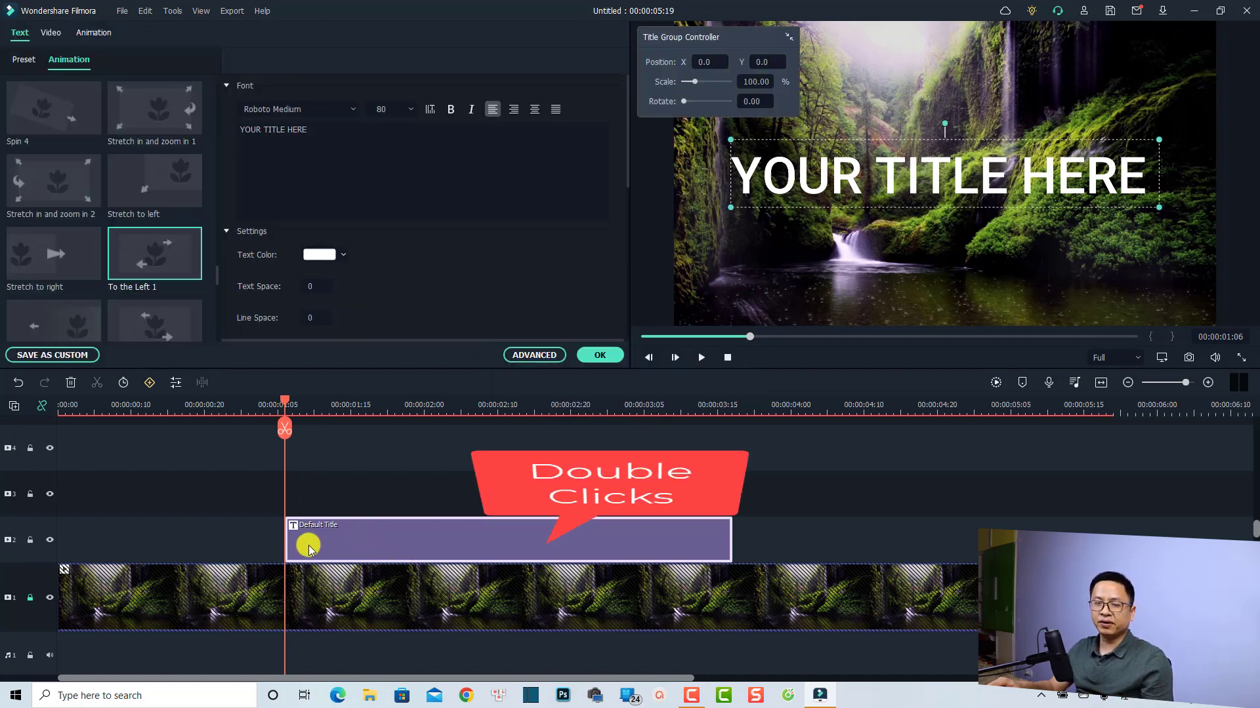
pyautogui.click(343, 143)
pyautogui.hotkey('ctrl', 'a')
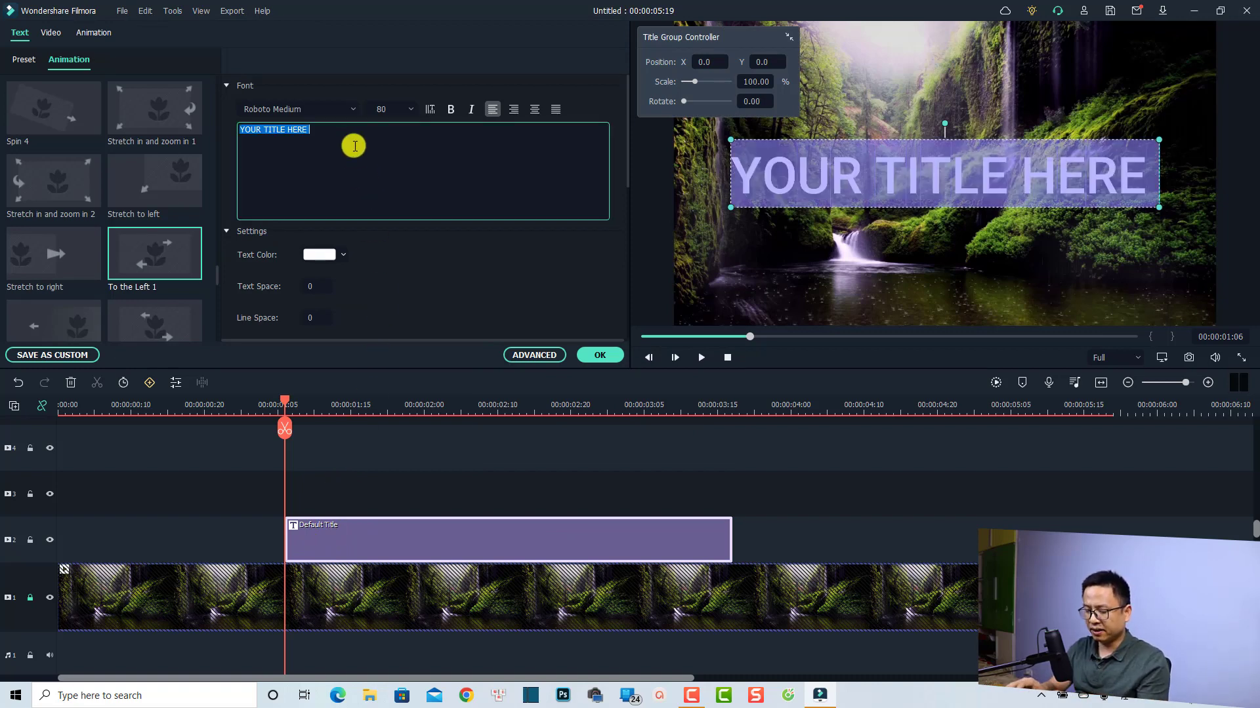
pyautogui.write('ANIMAT')
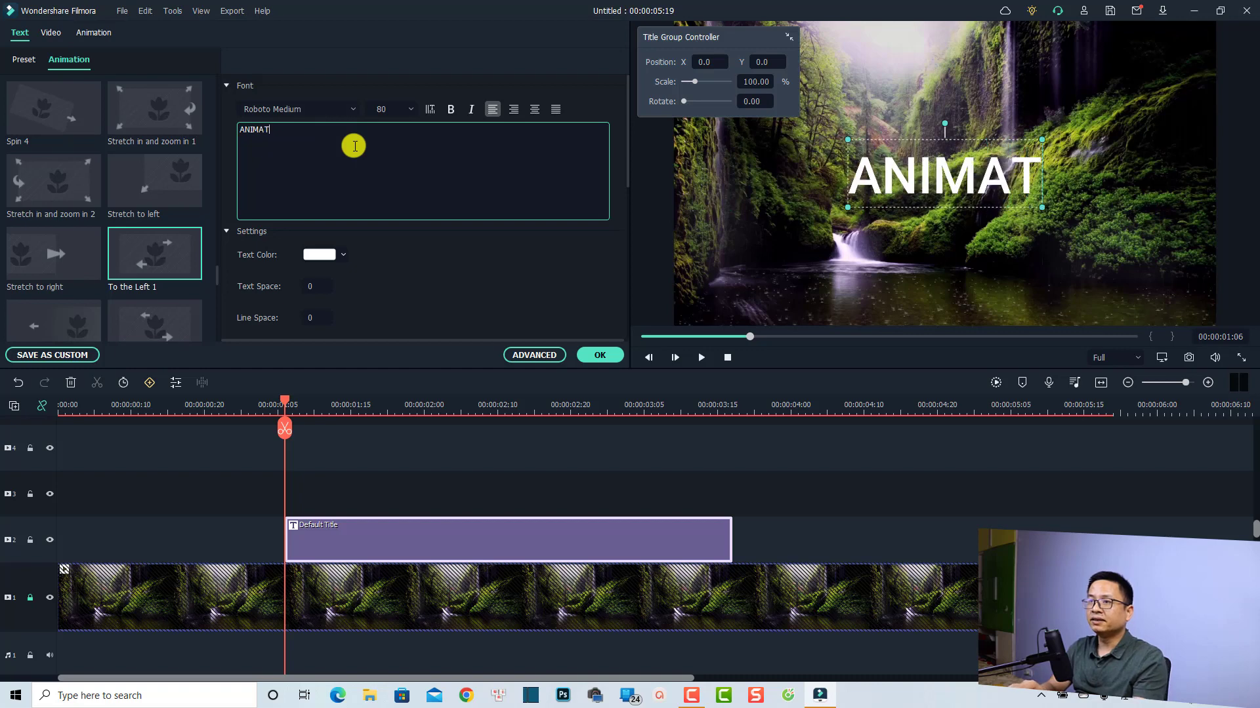
pyautogui.write('ED TEXT')
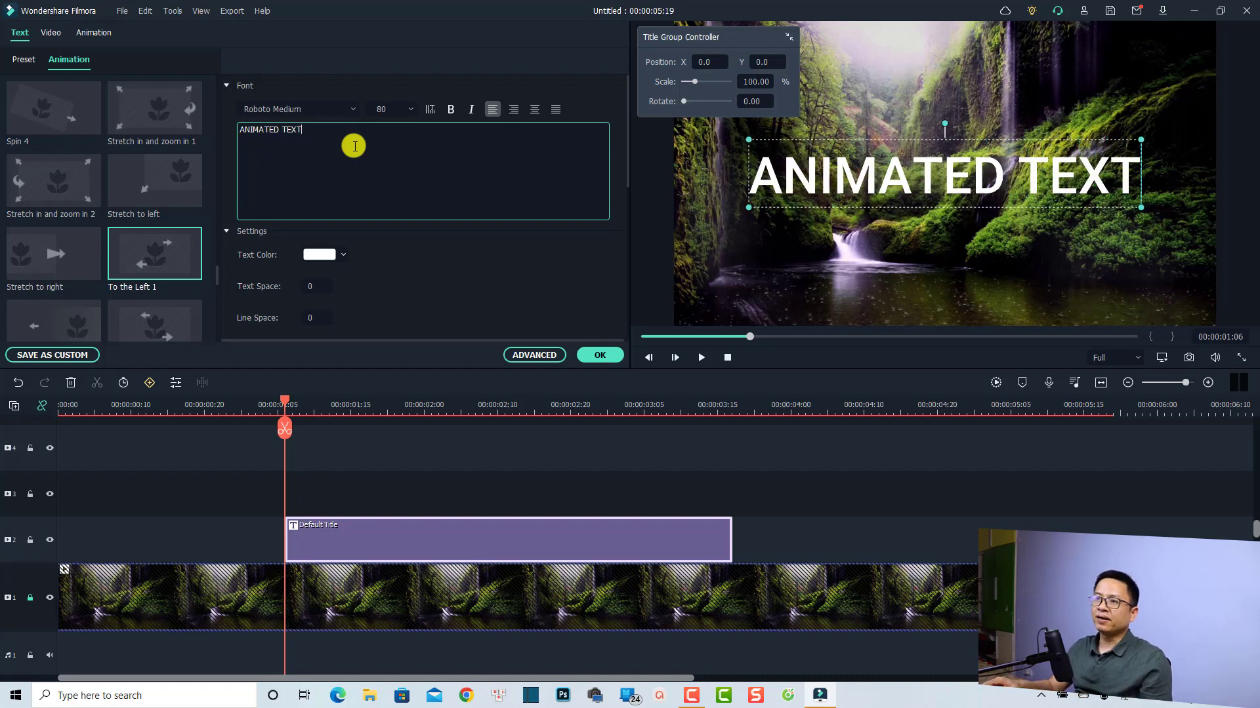
# Step: Apply Text style 8 and white text colour to the title, then apply the edits
pyautogui.click(18, 60)
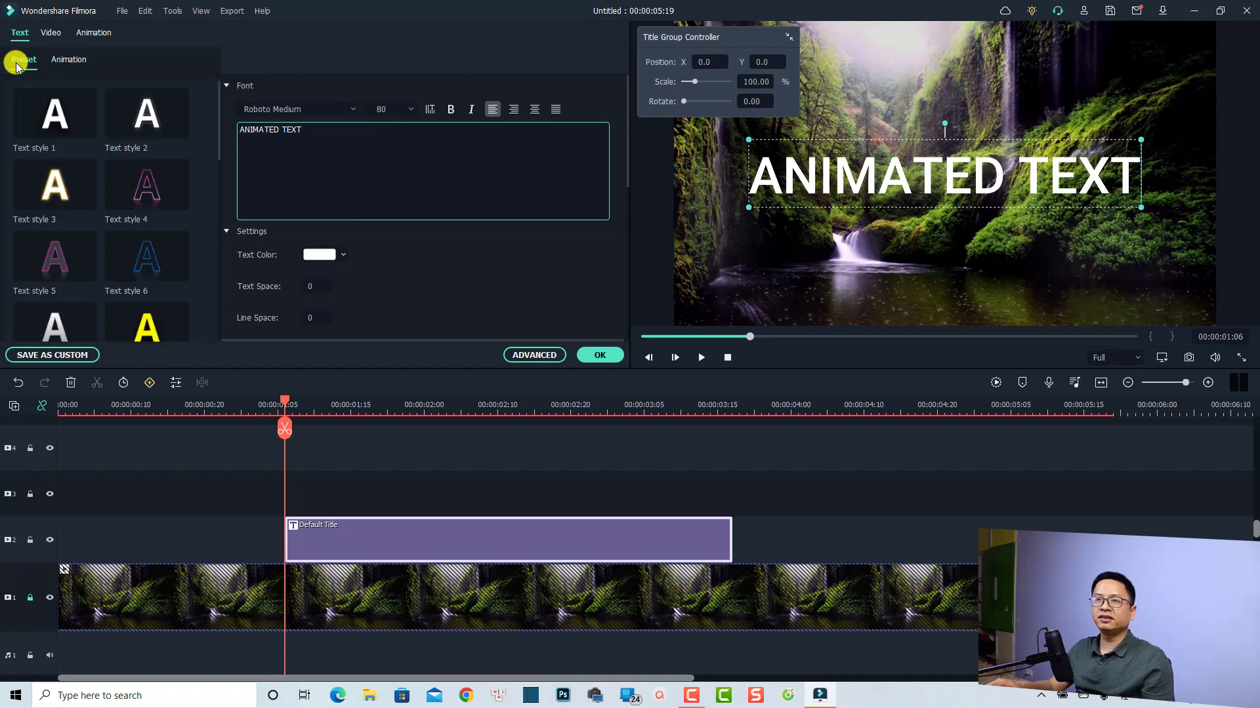
pyautogui.click(166, 336)
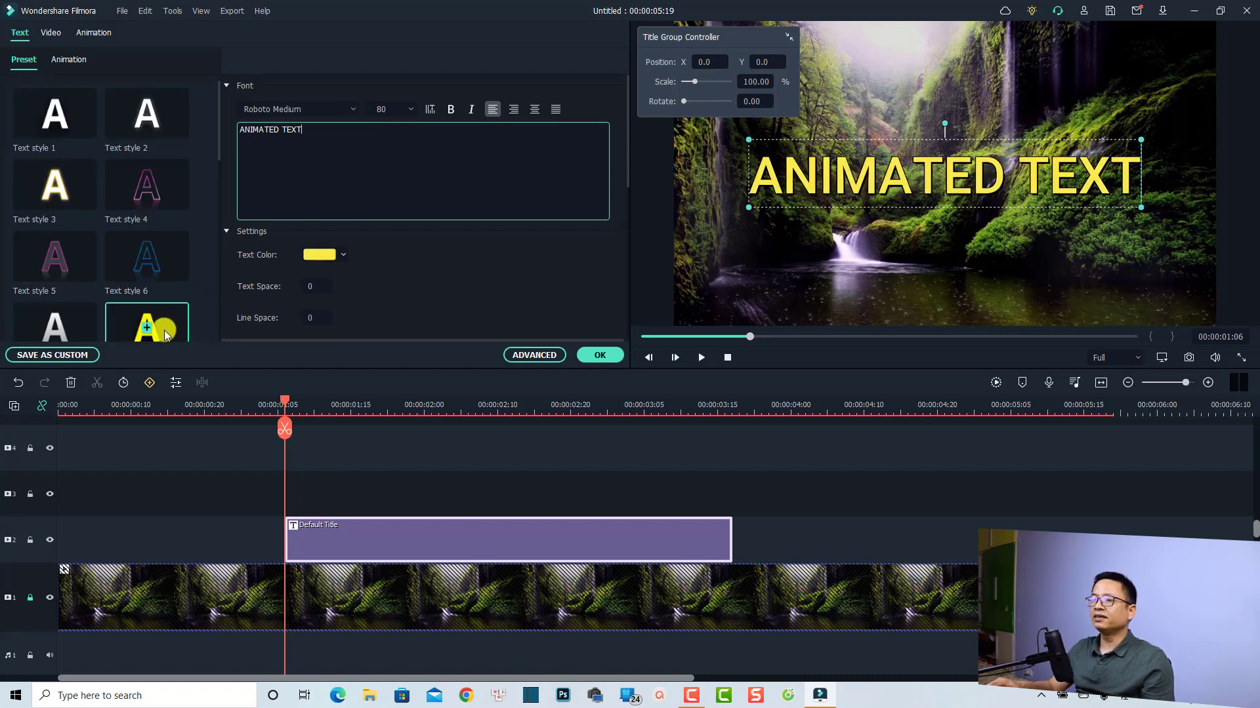
pyautogui.click(340, 257)
pyautogui.click(336, 349)
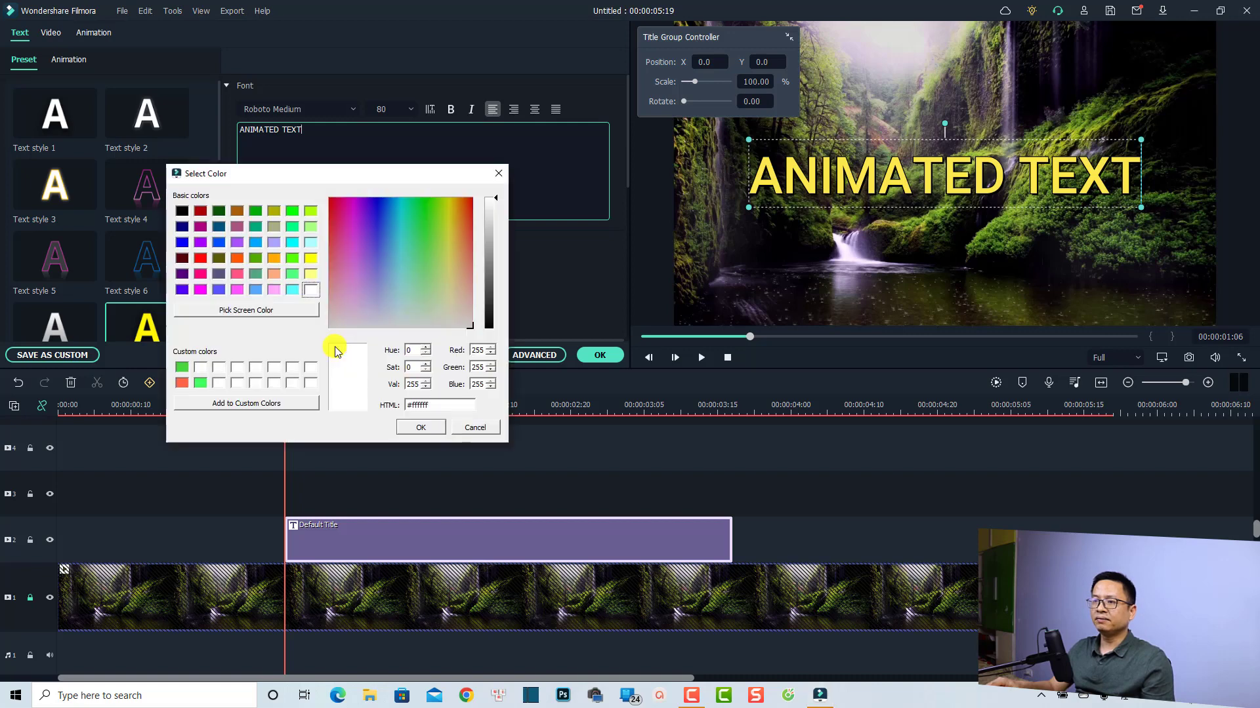
pyautogui.click(202, 368)
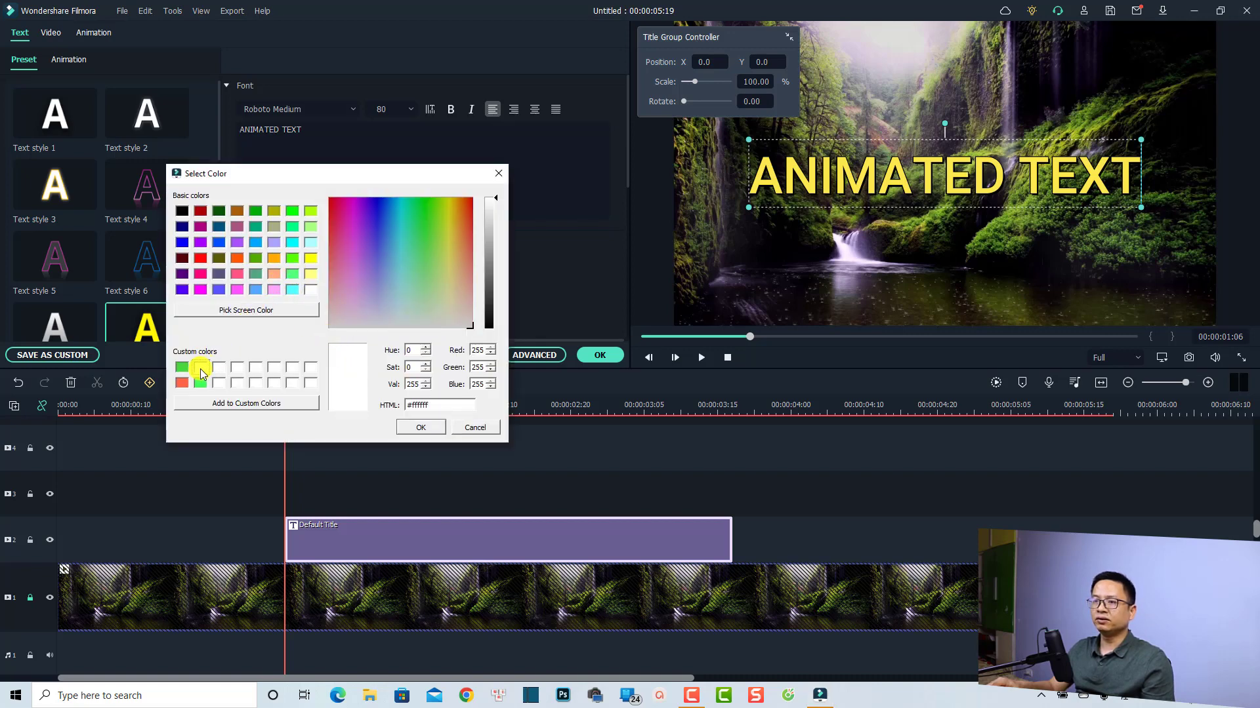
pyautogui.click(418, 428)
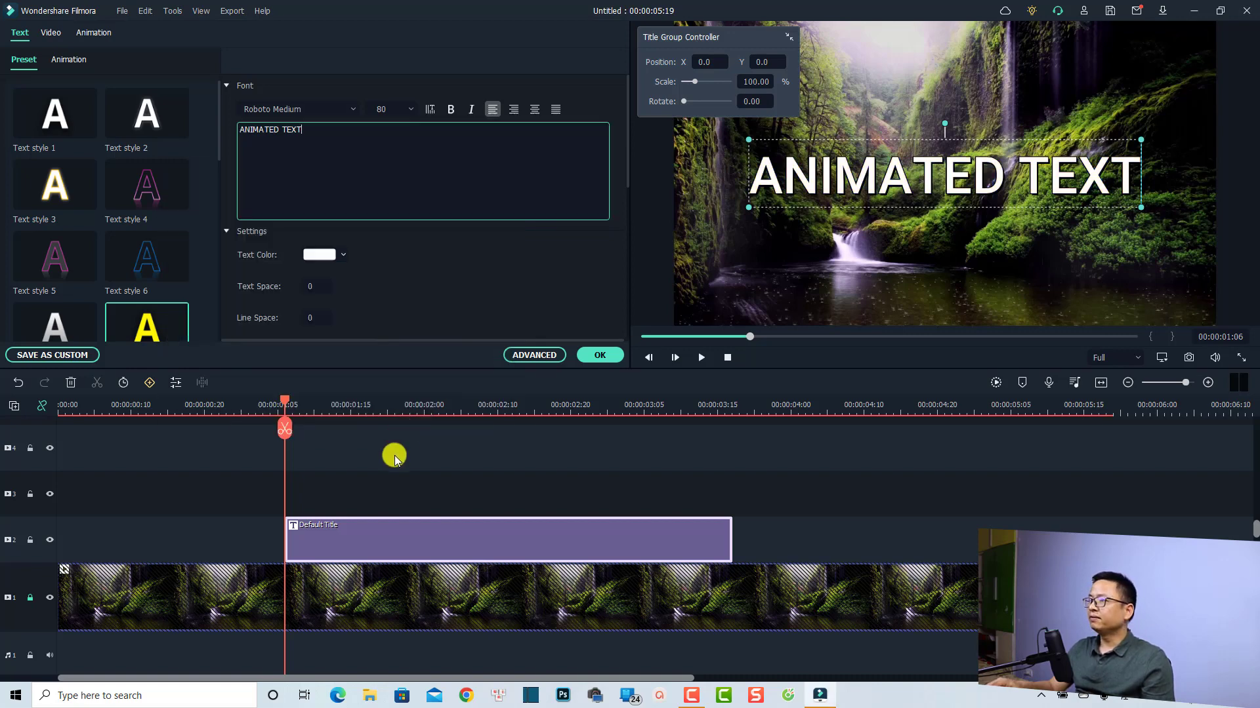
pyautogui.click(324, 489)
# Step: Preview the white title, copy its clip, lock track 2, and paste a copy at about 00:00:01:06
pyautogui.press('space')
pyautogui.press('space')
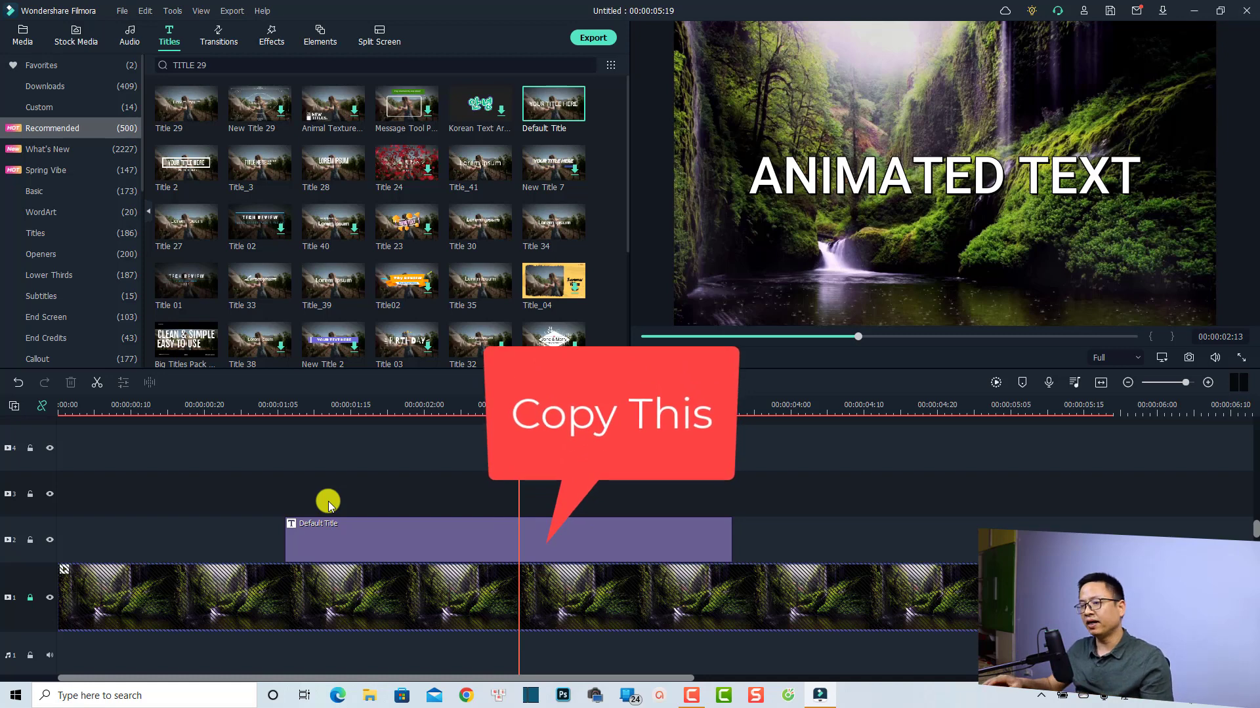
pyautogui.click(344, 528)
pyautogui.rightClick(343, 526)
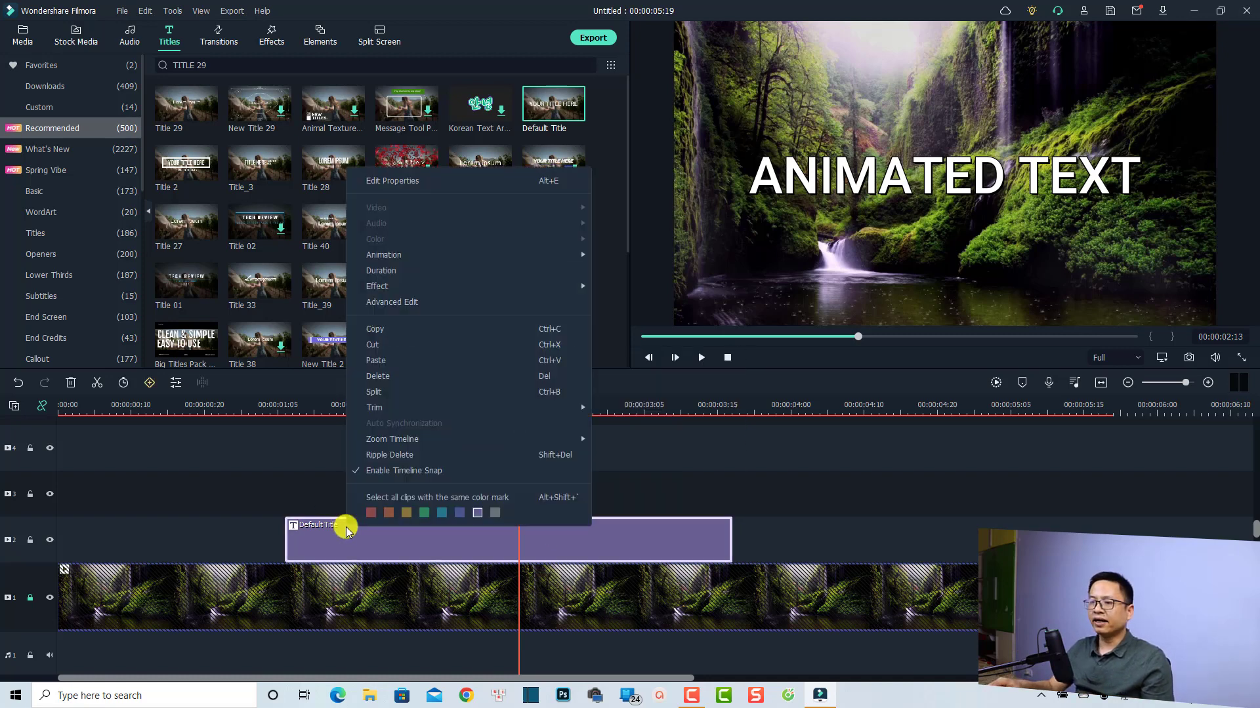
pyautogui.click(387, 328)
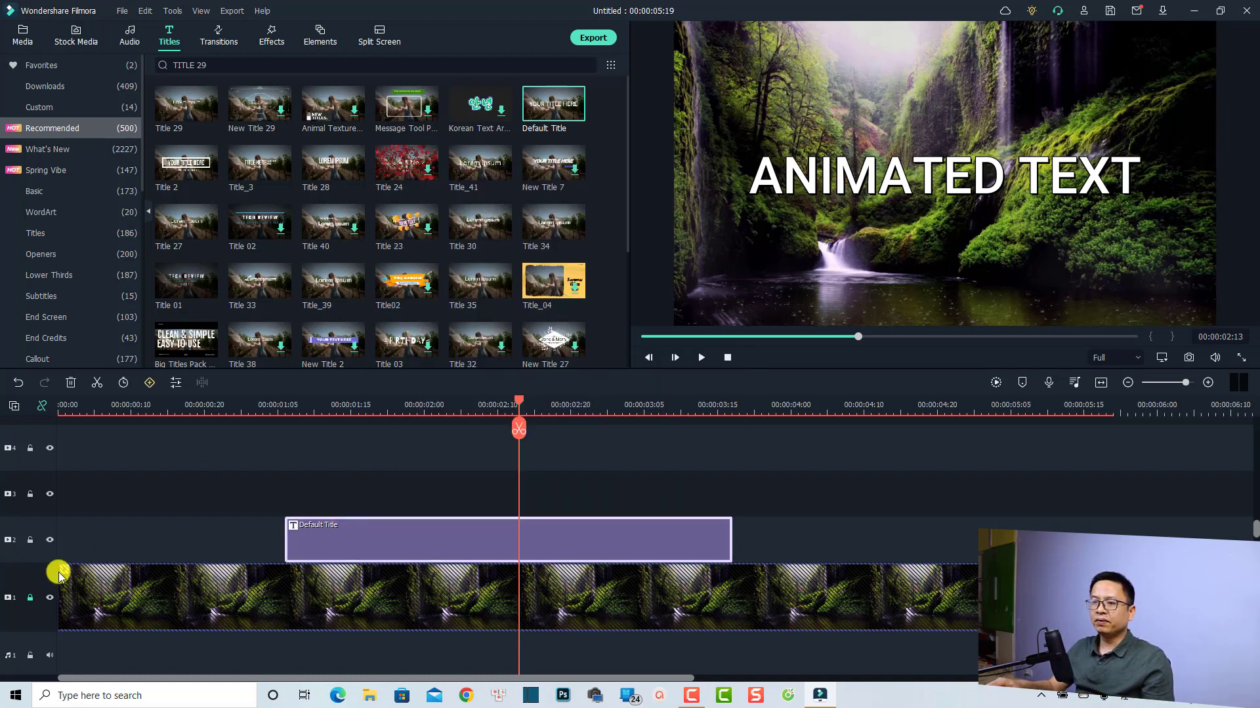
pyautogui.click(29, 541)
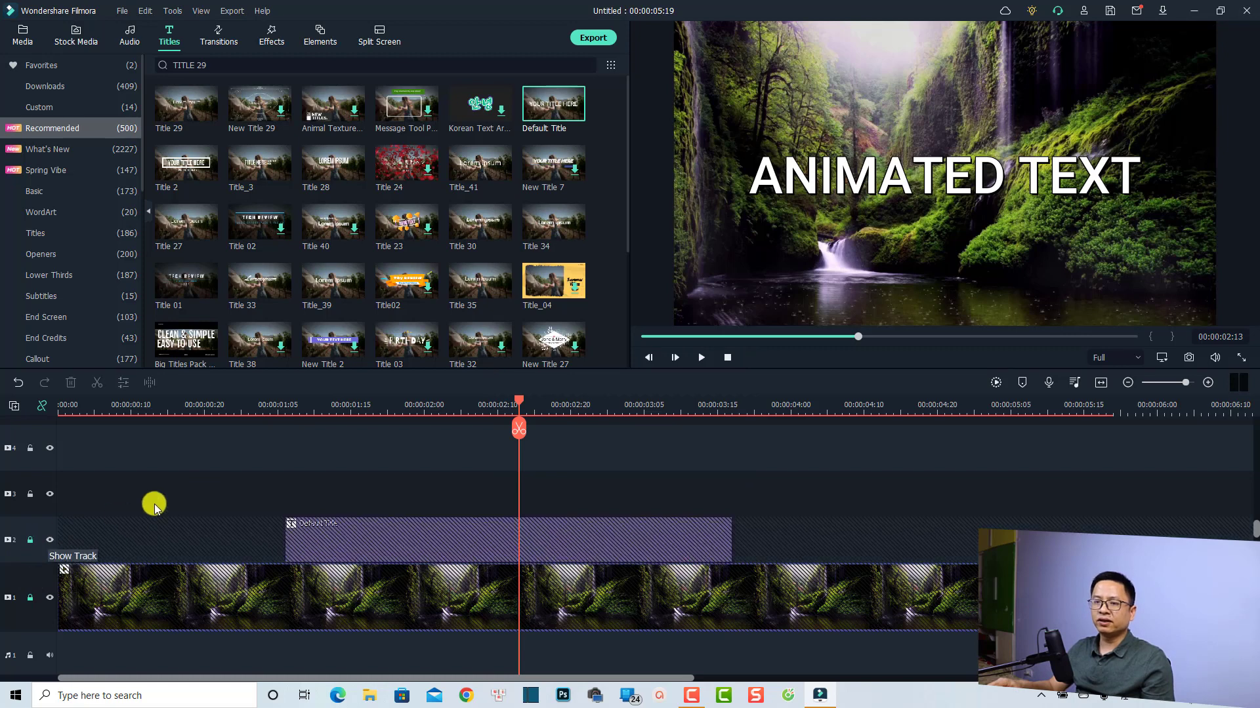
pyautogui.click(284, 406)
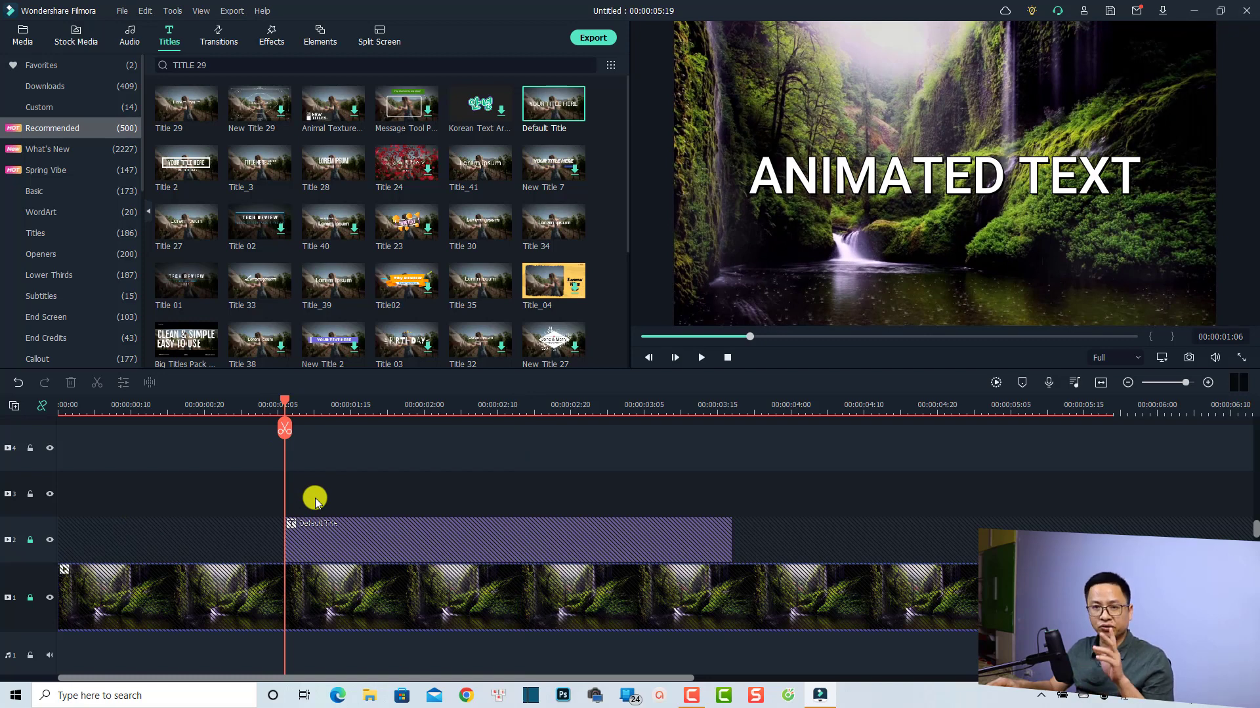
pyautogui.hotkey('ctrl', 'v')
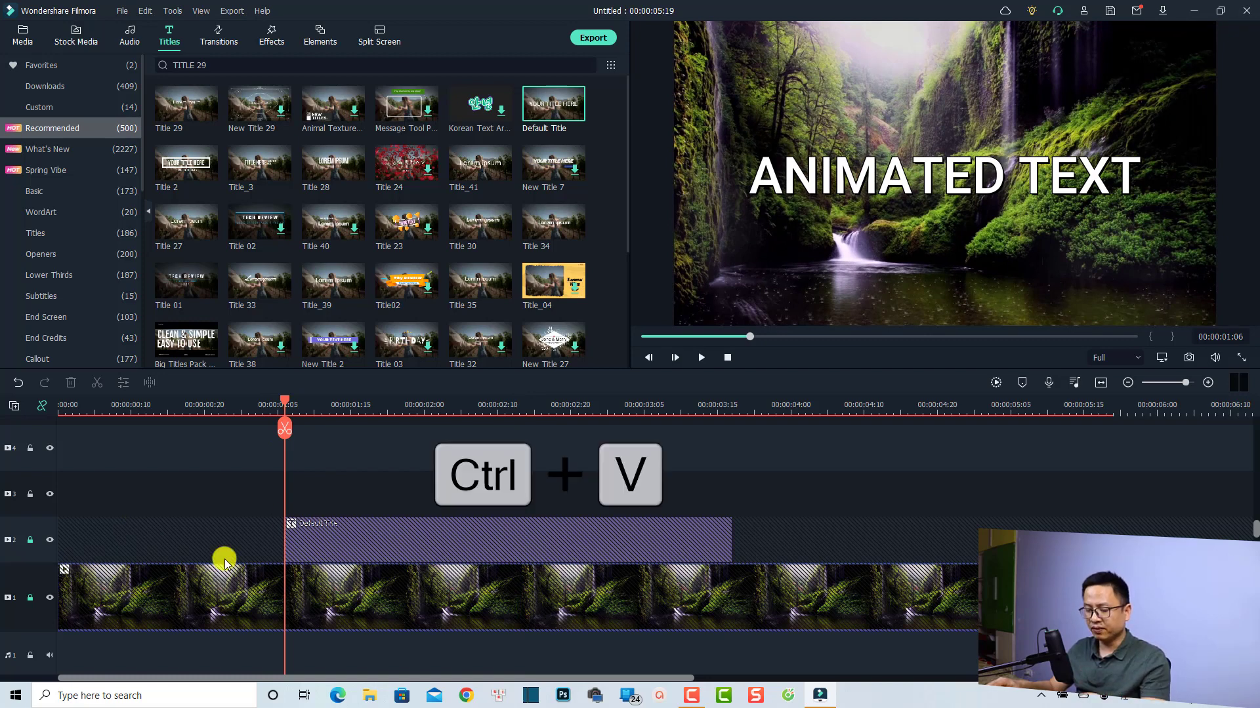
# Step: Move the current time to 00:00:01:09
pyautogui.click(307, 414)
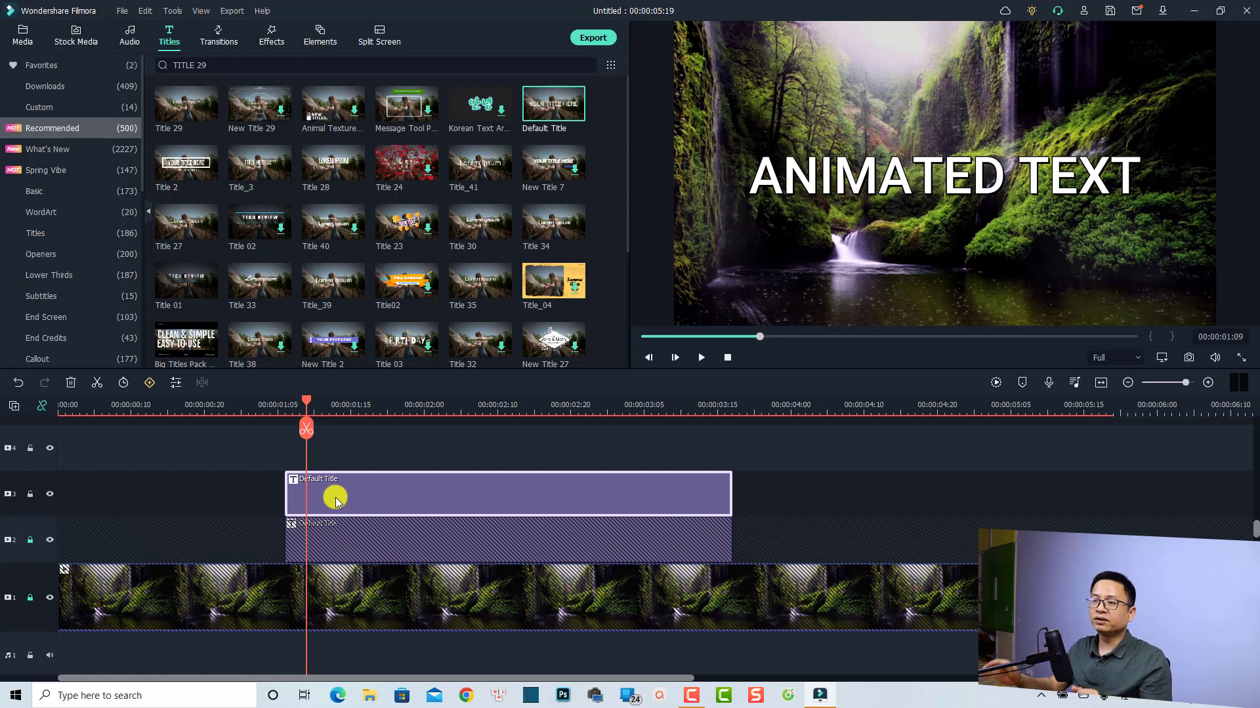
# Step: Make the track-3 title copy's text magenta #ff00ff, then return to 00:00:01:03
pyautogui.doubleClick(343, 497)
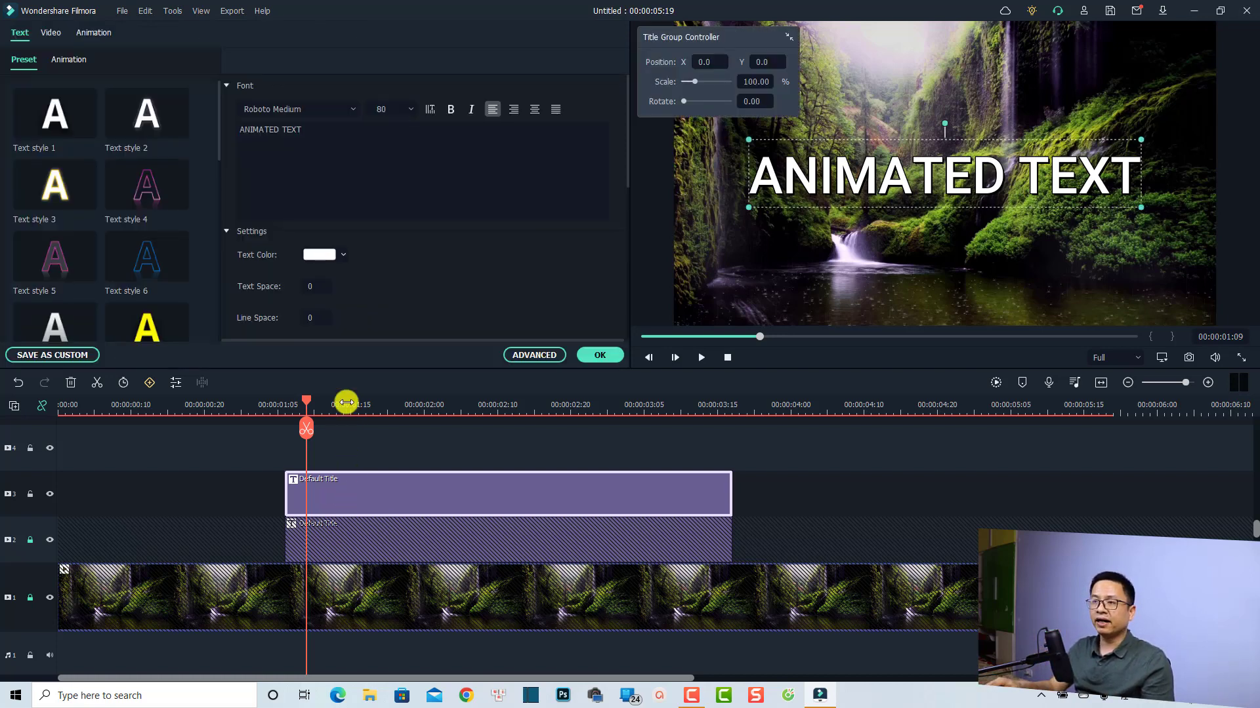
pyautogui.click(343, 255)
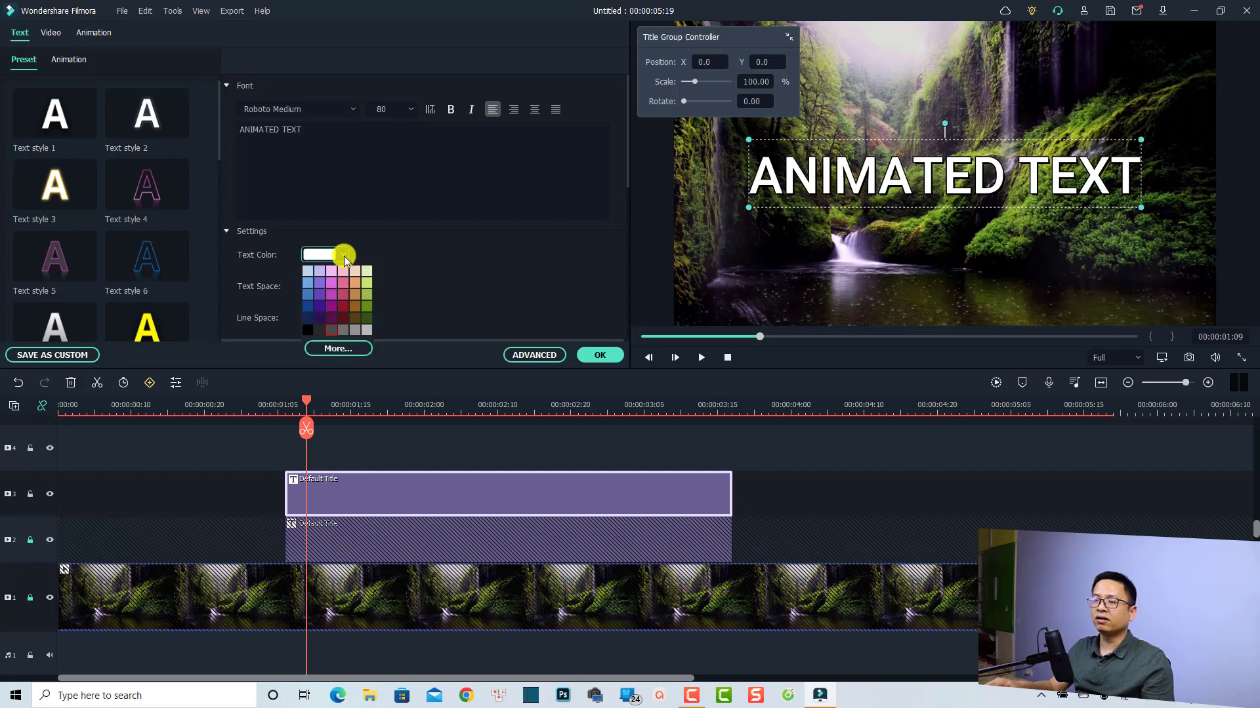
pyautogui.click(338, 353)
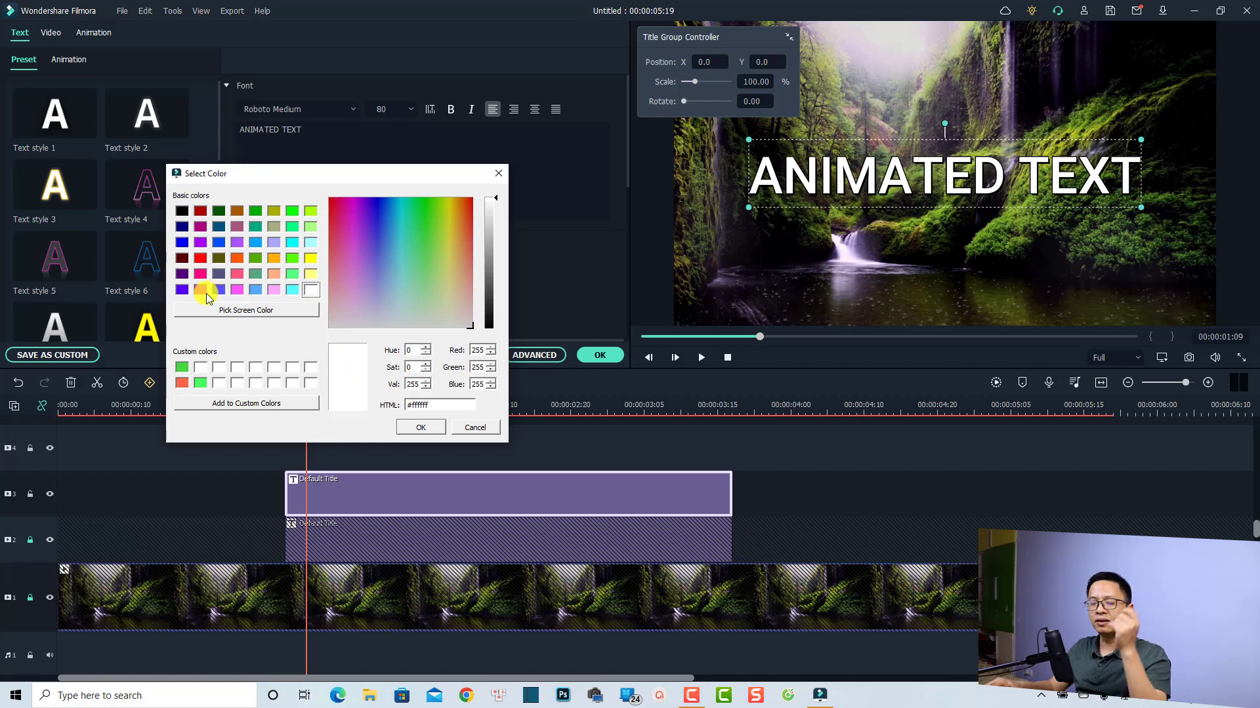
pyautogui.click(206, 293)
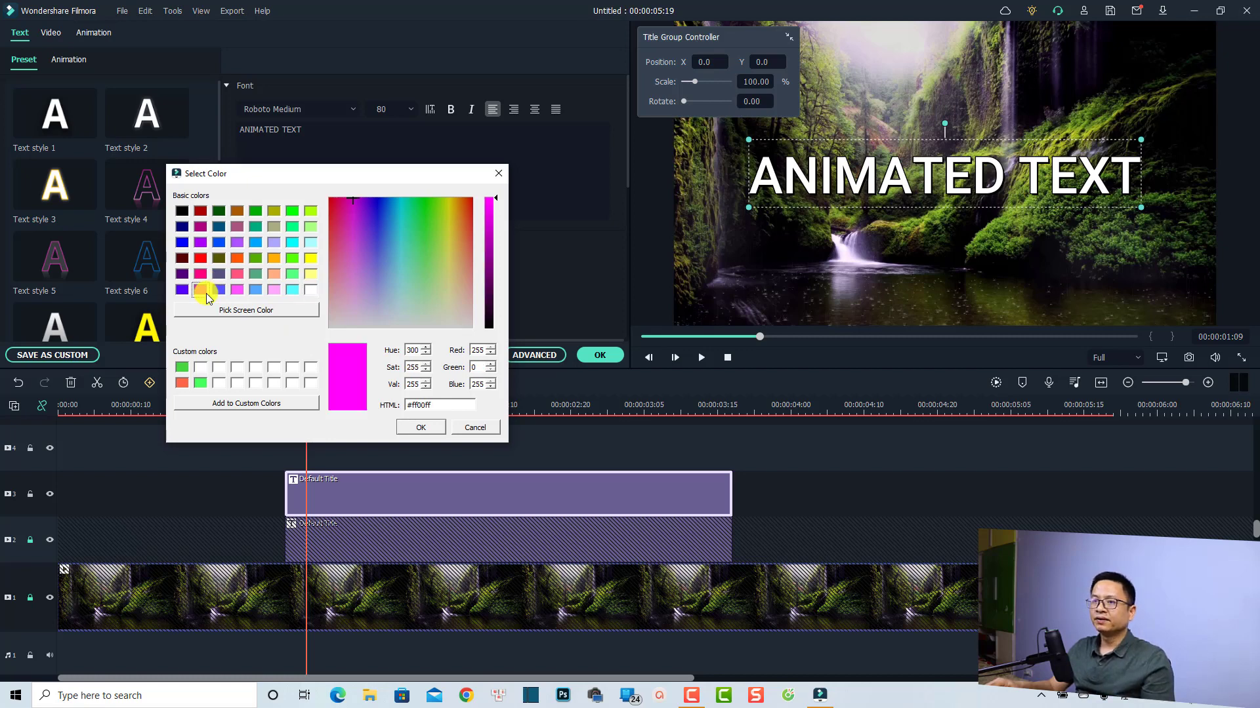
pyautogui.click(413, 428)
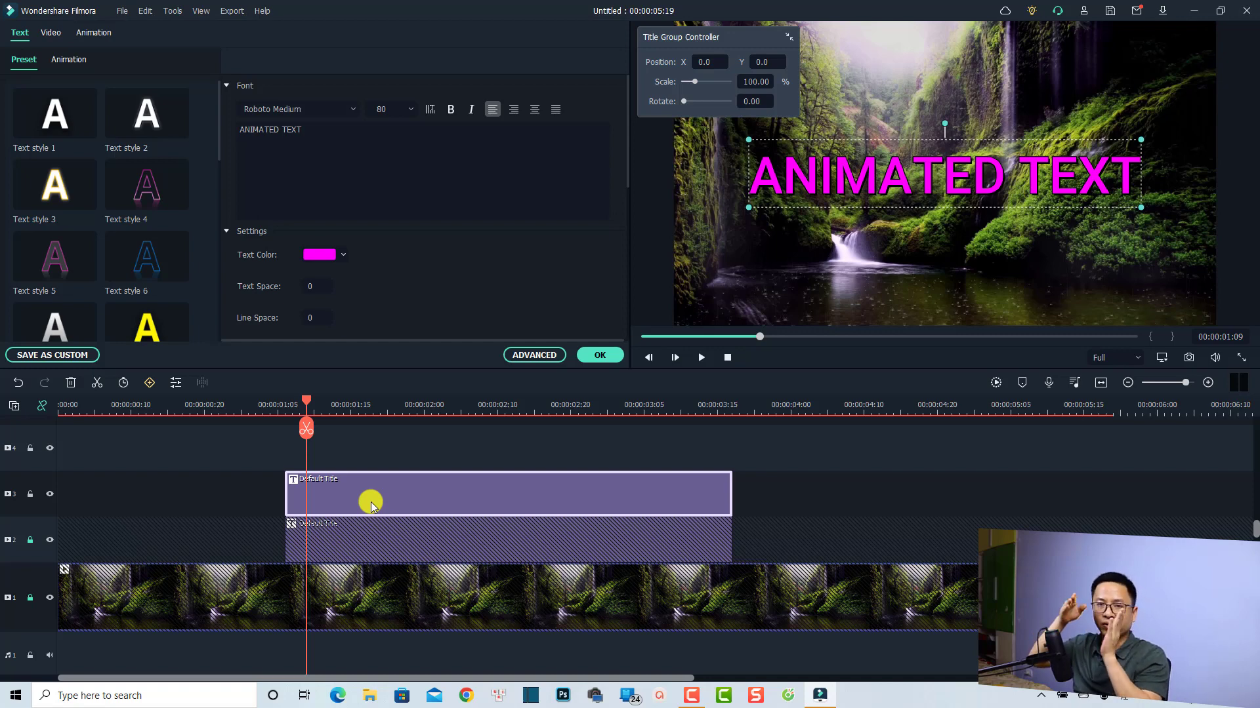
pyautogui.click(261, 412)
# Step: Start the magenta title slightly earlier, give it the To the Left 1 animation, and lock track 3
pyautogui.moveTo(315, 492); pyautogui.dragTo(304, 504)
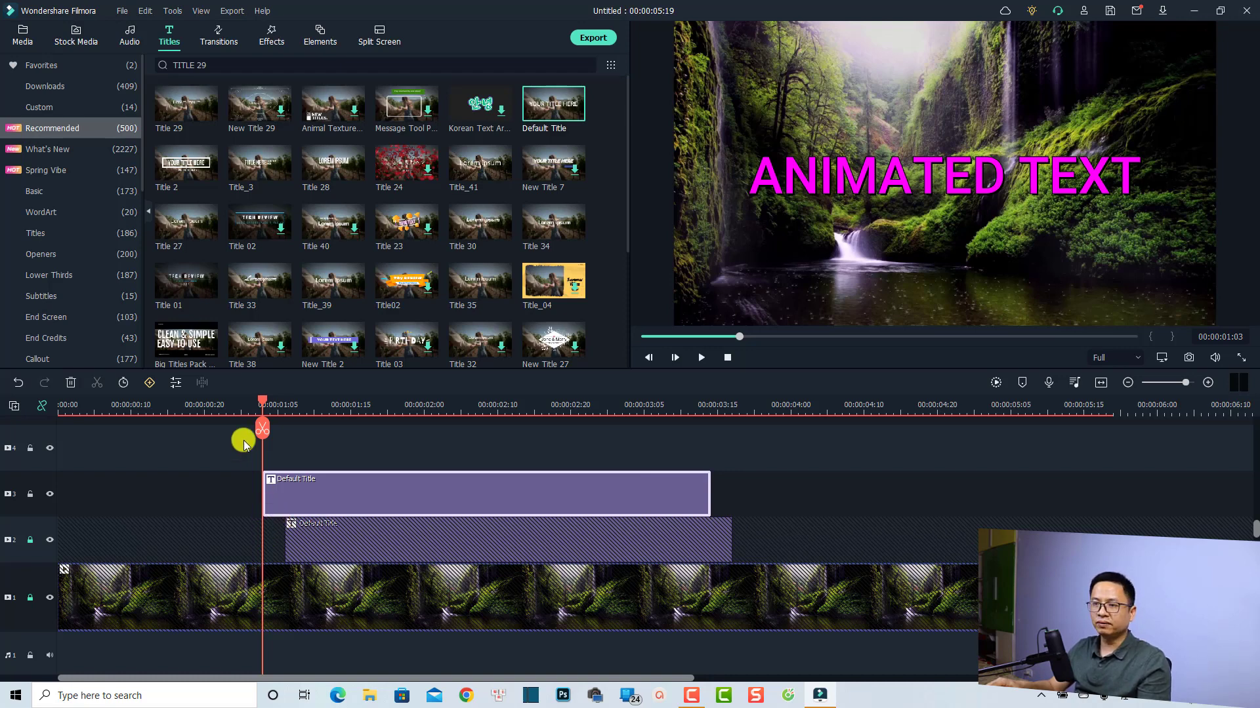
pyautogui.doubleClick(315, 499)
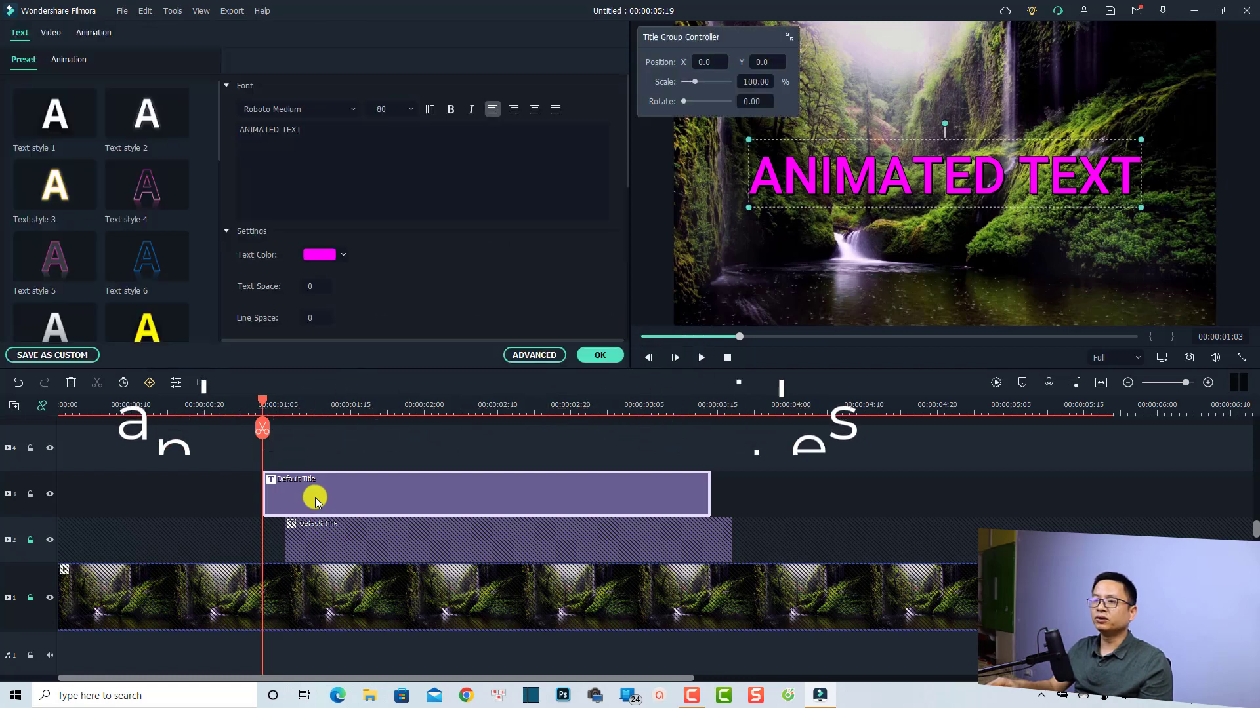
pyautogui.click(58, 63)
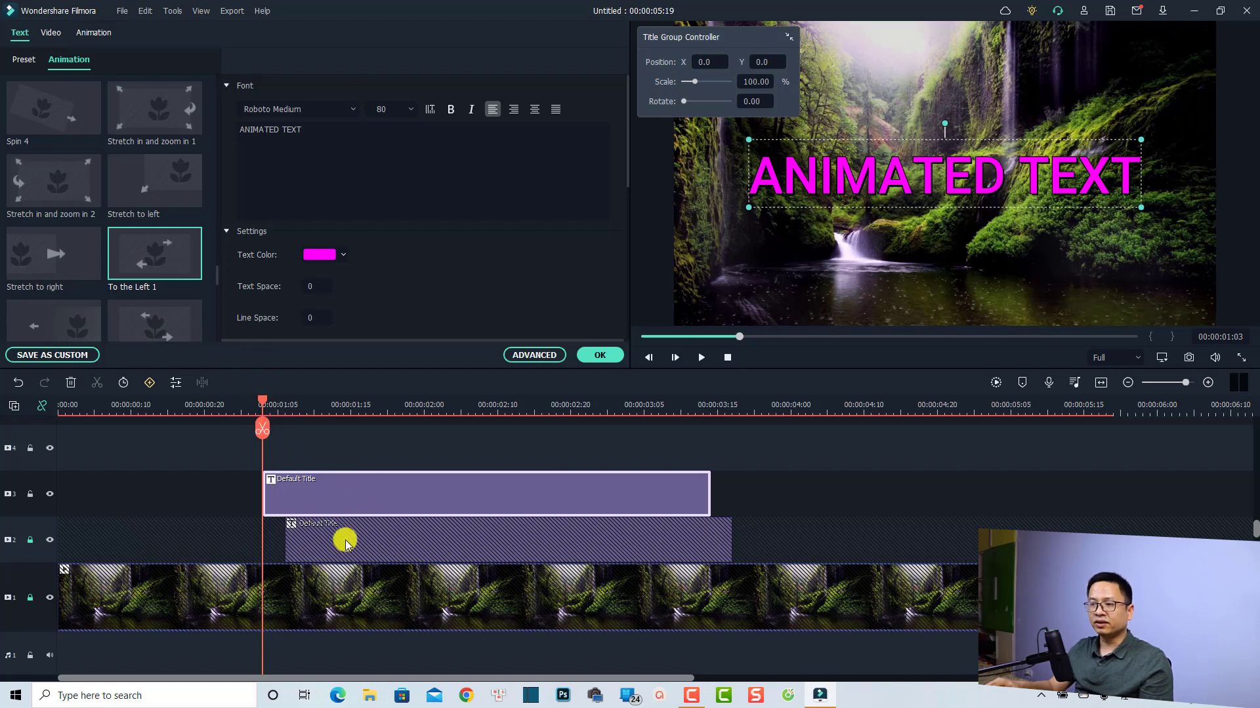
pyautogui.click(30, 494)
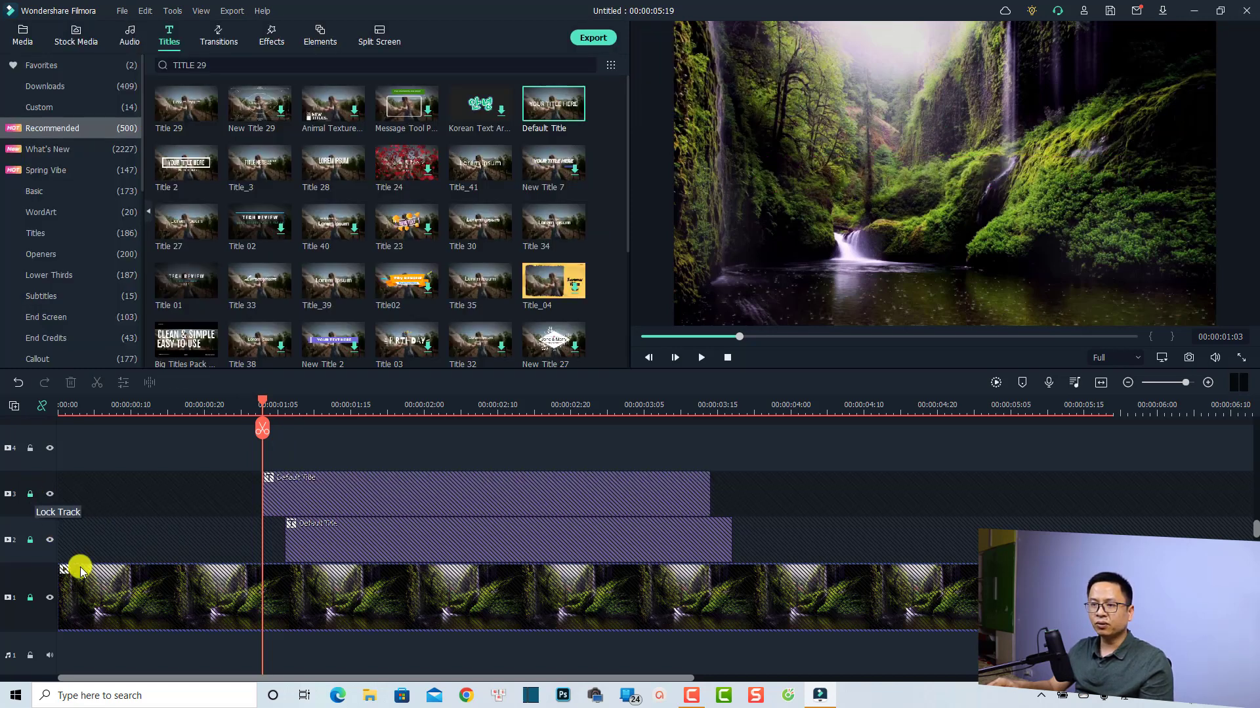
# Step: Unlock track 2 and apply the To the Left 1 animation to the white title
pyautogui.click(33, 540)
pyautogui.doubleClick(317, 542)
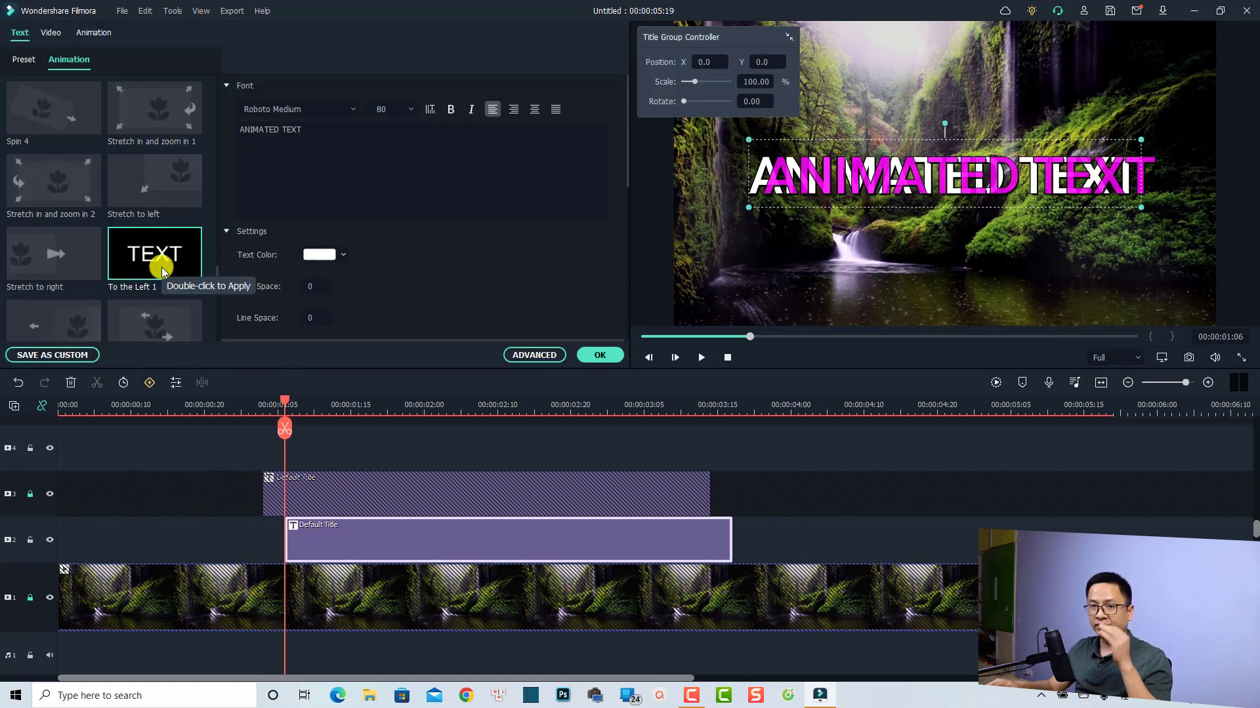
pyautogui.doubleClick(162, 266)
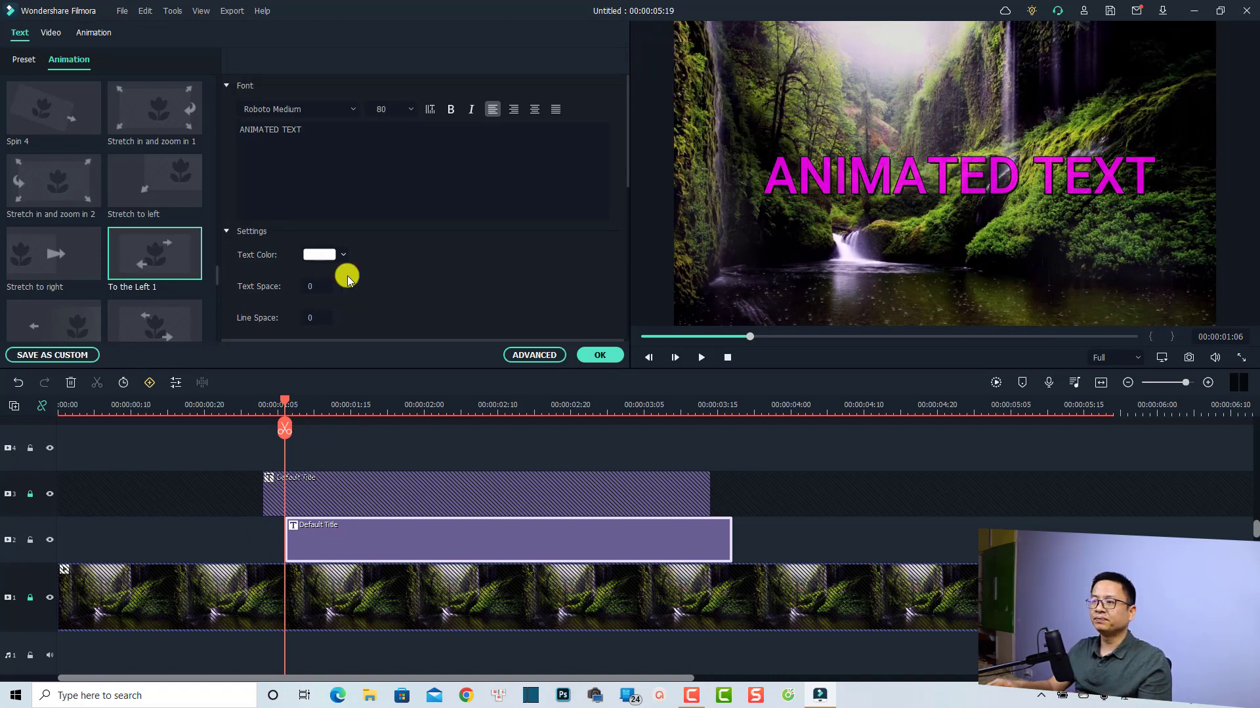
pyautogui.click(597, 354)
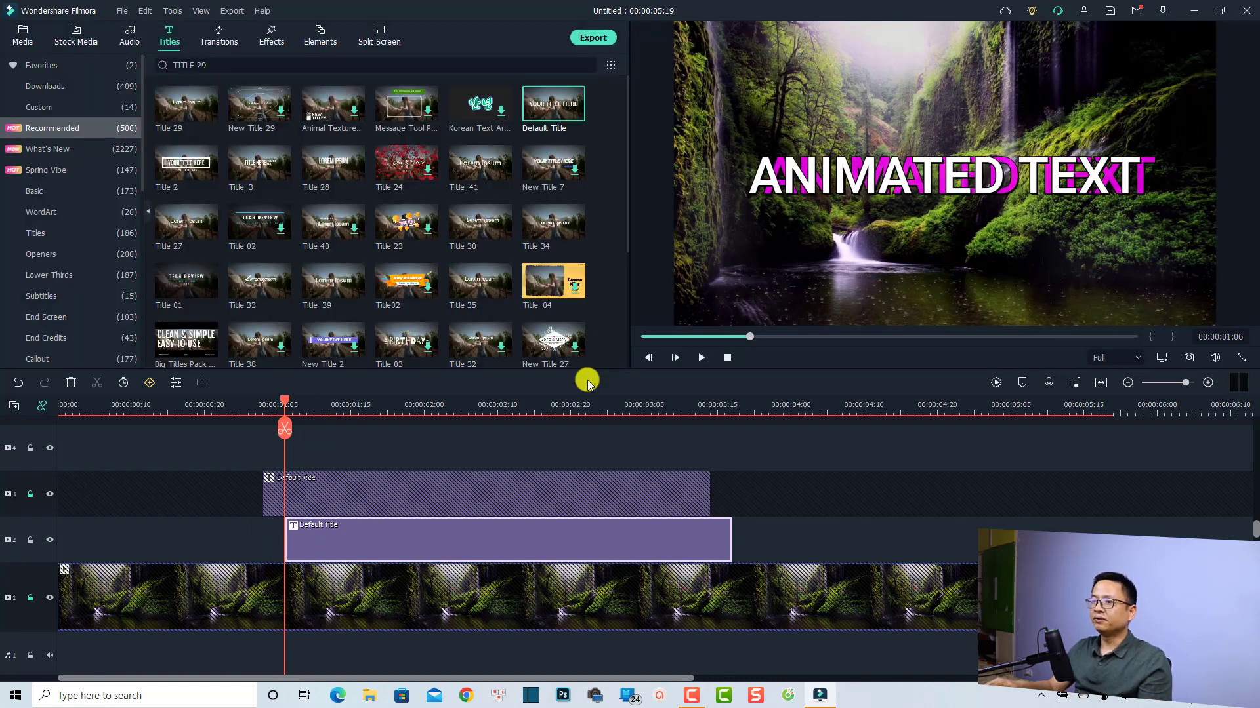
# Step: Preview both offset titles playing from about 00:00:00:20
pyautogui.click(205, 409)
pyautogui.press('space')
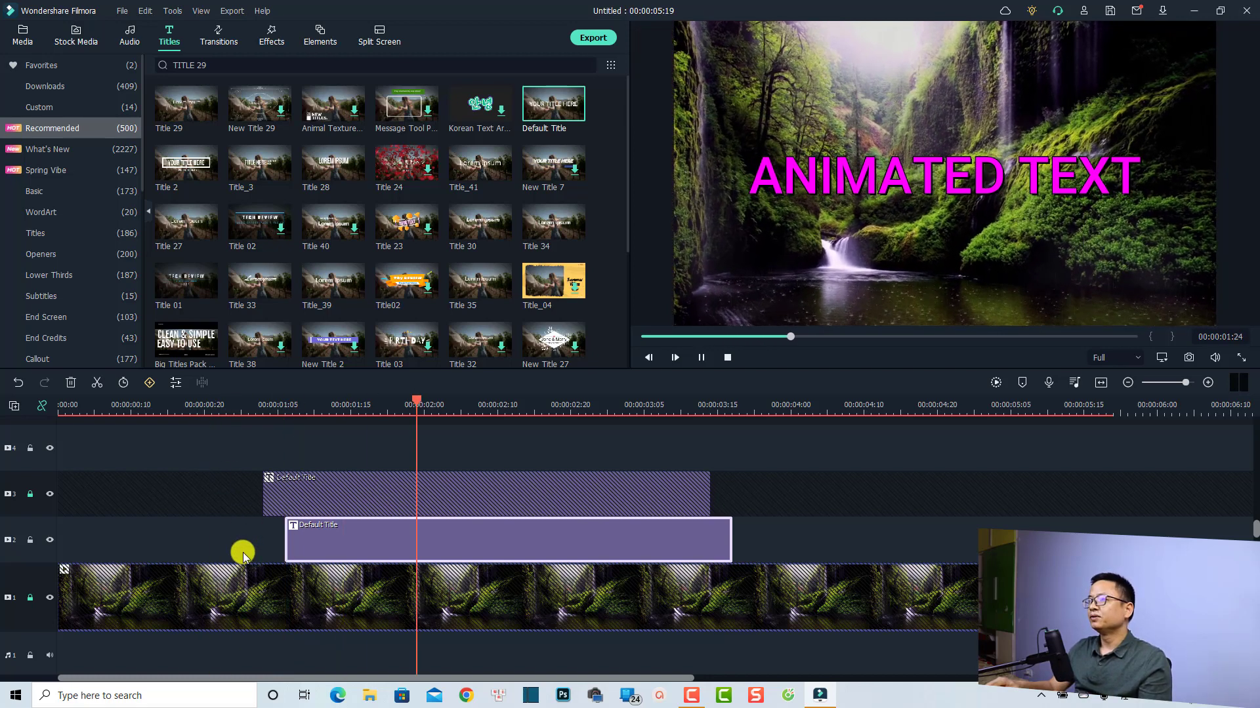
pyautogui.press('space')
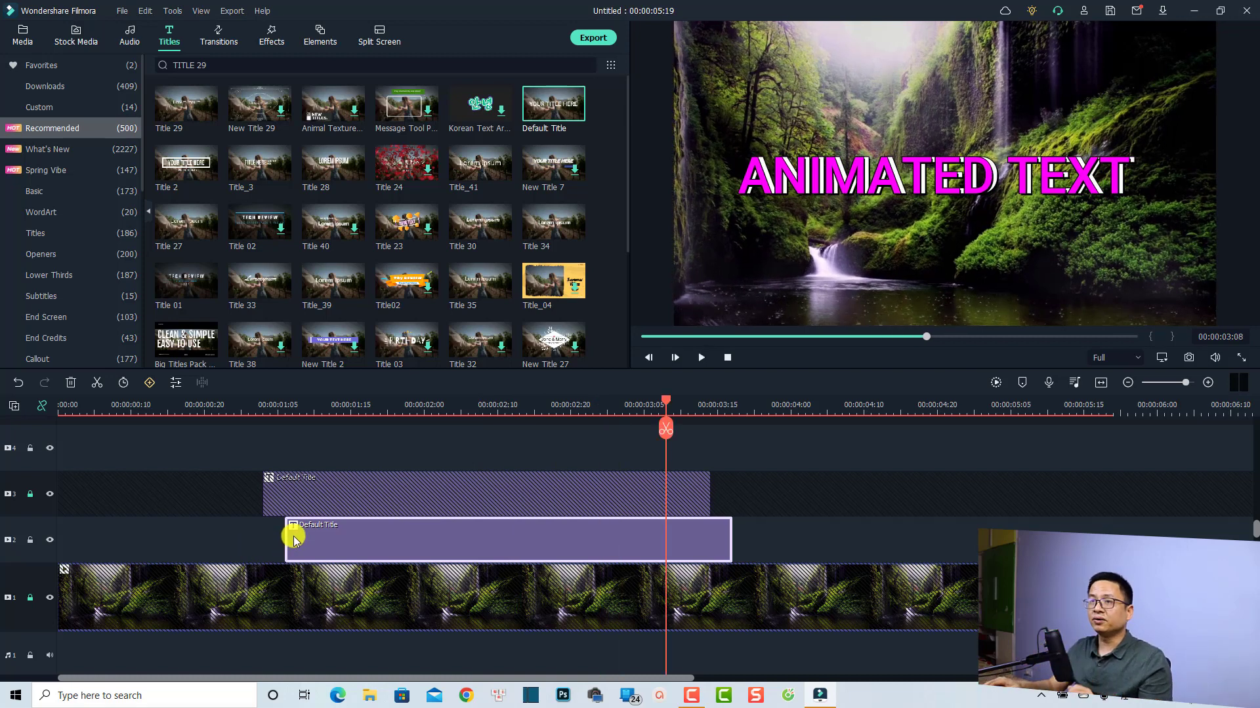
# Step: Search the Effects library for 'GLITCH LINES'
pyautogui.click(271, 38)
pyautogui.click(288, 64)
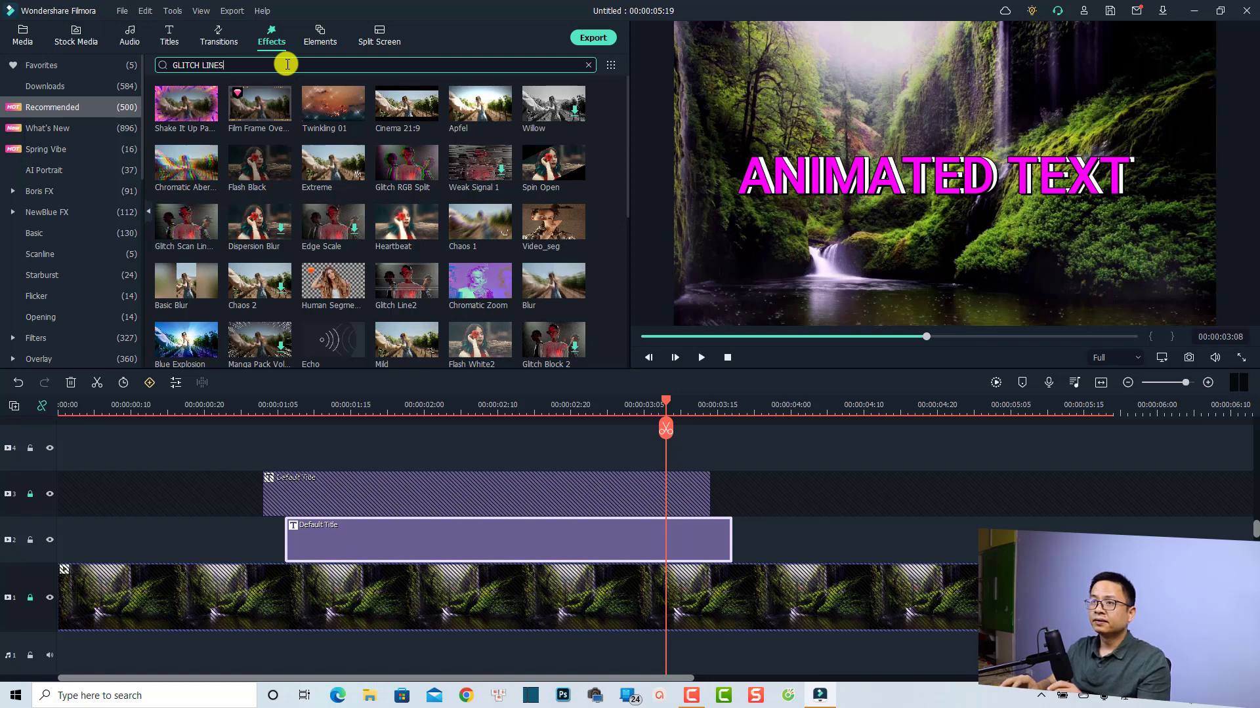
pyautogui.press('Return')
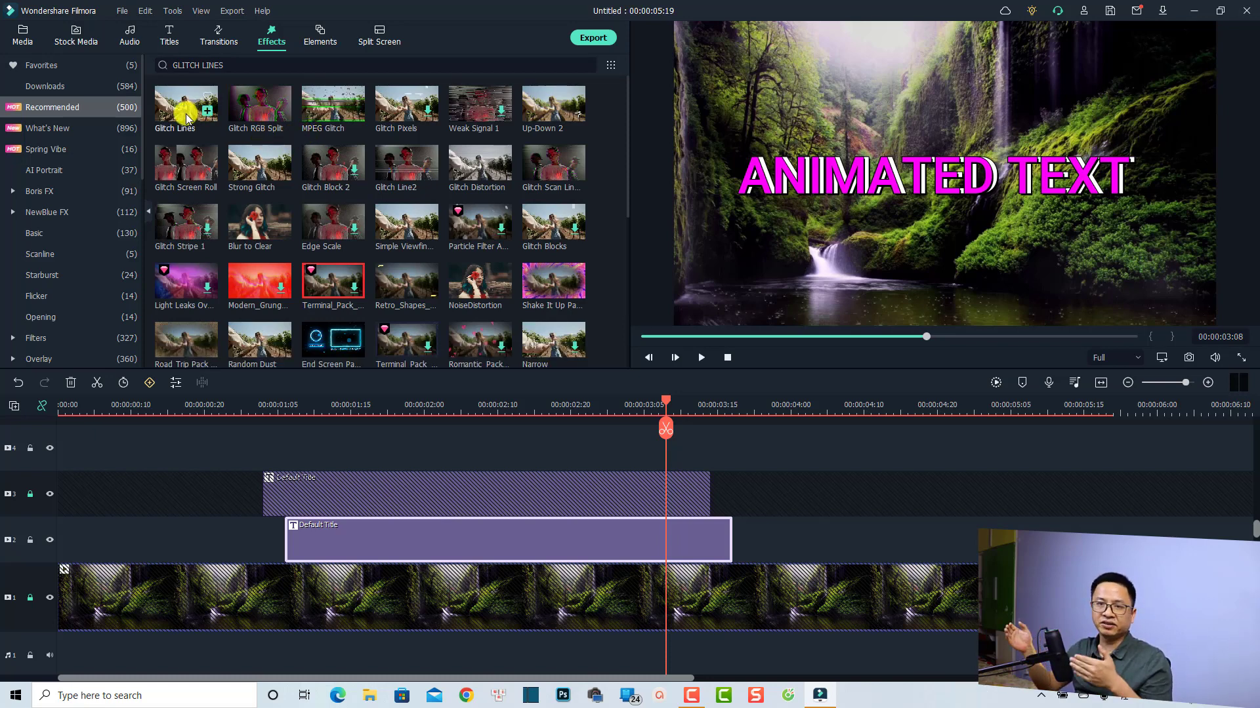
# Step: Put Glitch Lines on track 4, trim it to end with the titles, and preview from 00:00:00:18
pyautogui.moveTo(187, 117); pyautogui.dragTo(266, 451)
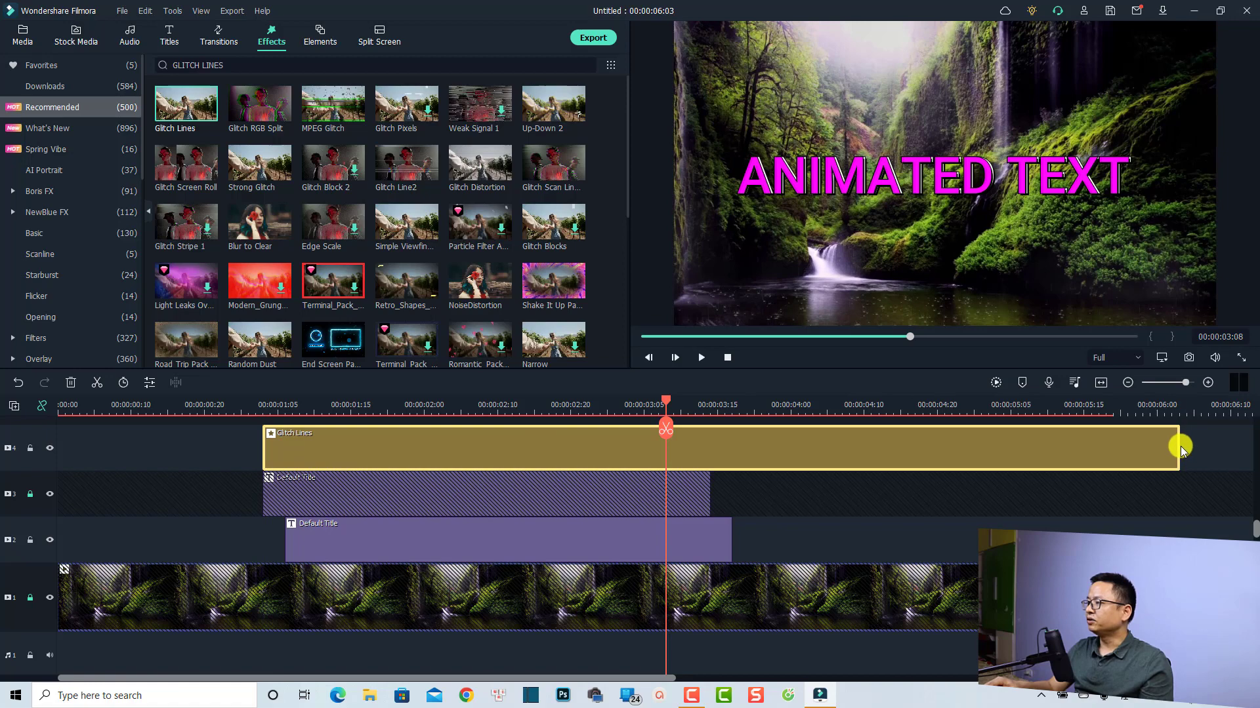
pyautogui.moveTo(1177, 446); pyautogui.dragTo(711, 458)
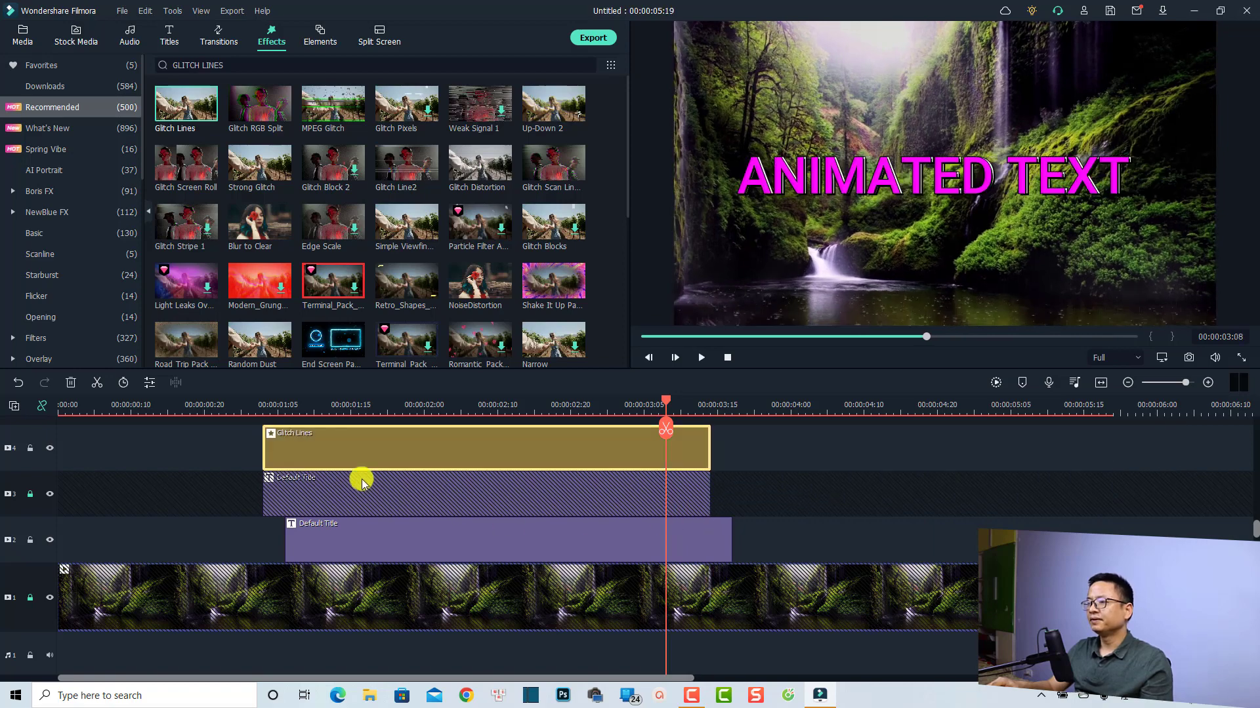
pyautogui.click(238, 411)
pyautogui.click(187, 408)
pyautogui.press('space')
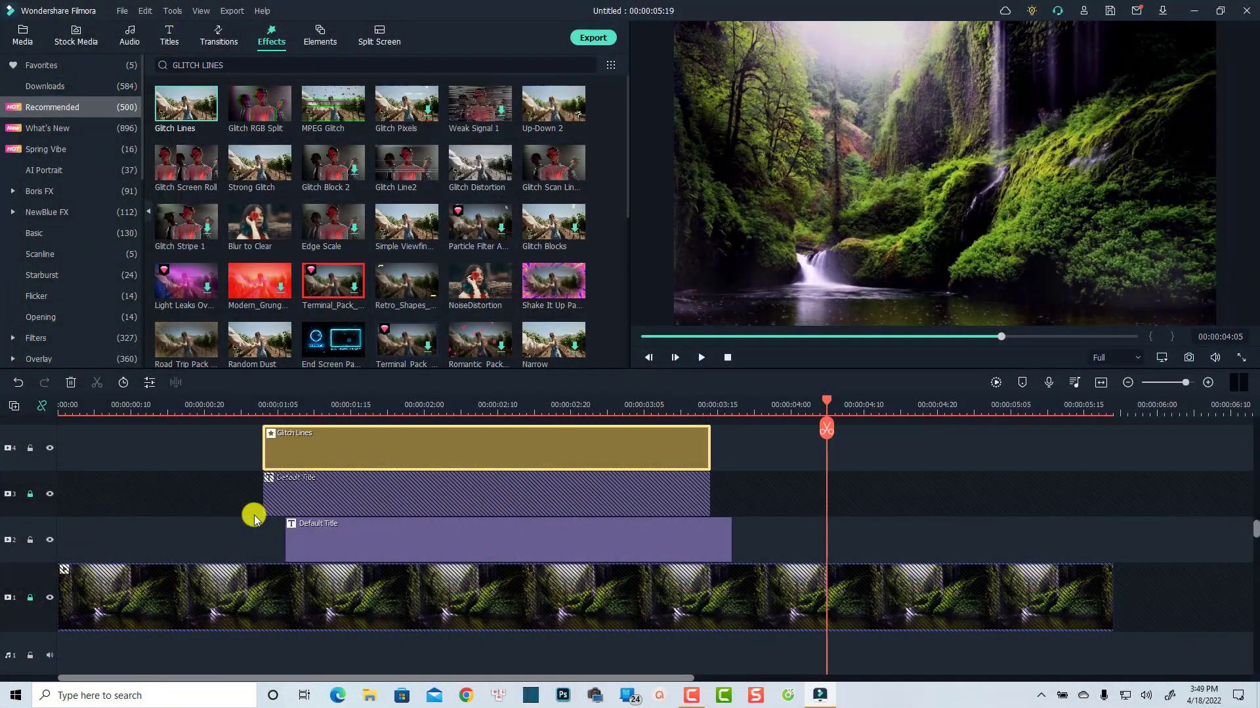
# Step: Keyframe the white track-2 title at 00:00:01:12 and show its Customize animation settings
pyautogui.click(331, 409)
pyautogui.click(352, 542)
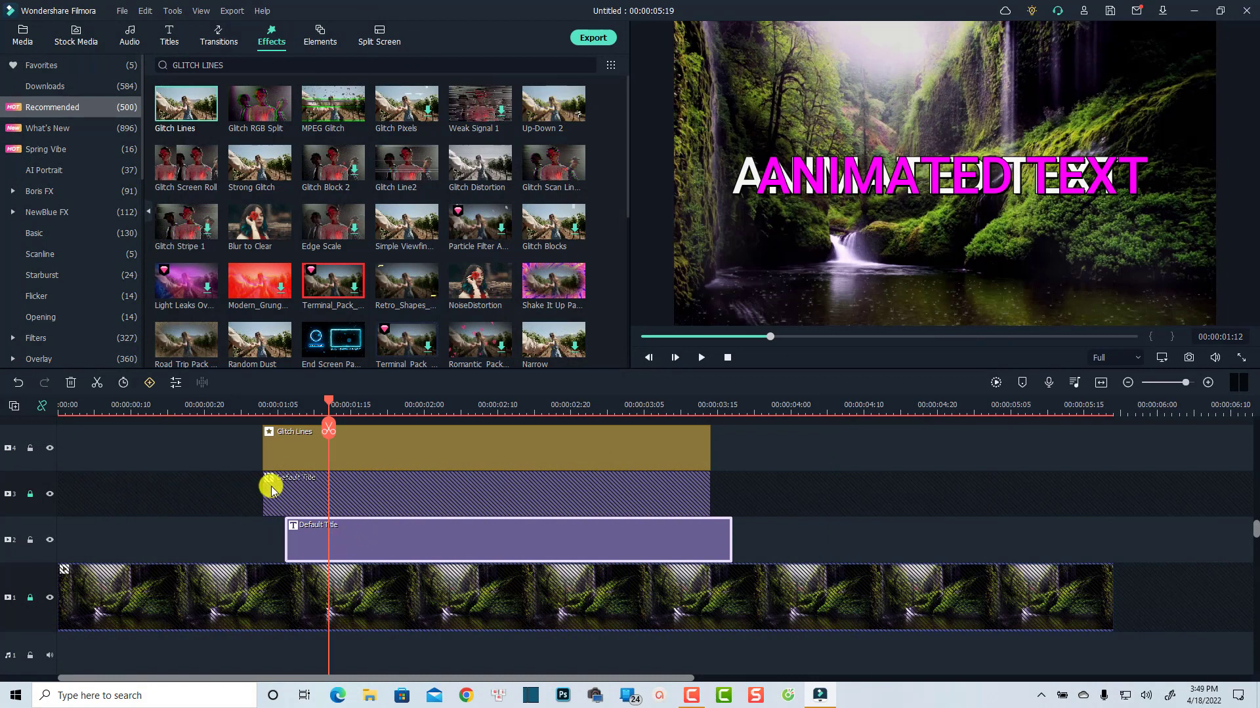
pyautogui.click(150, 383)
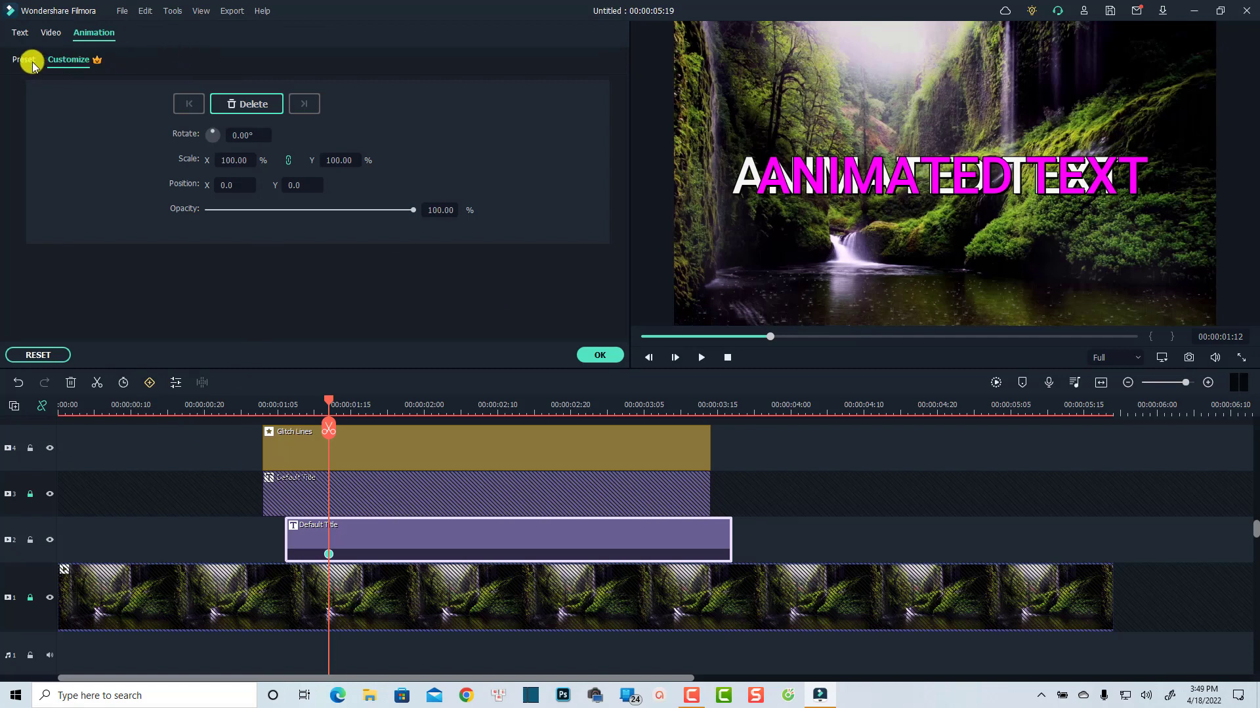
pyautogui.click(25, 60)
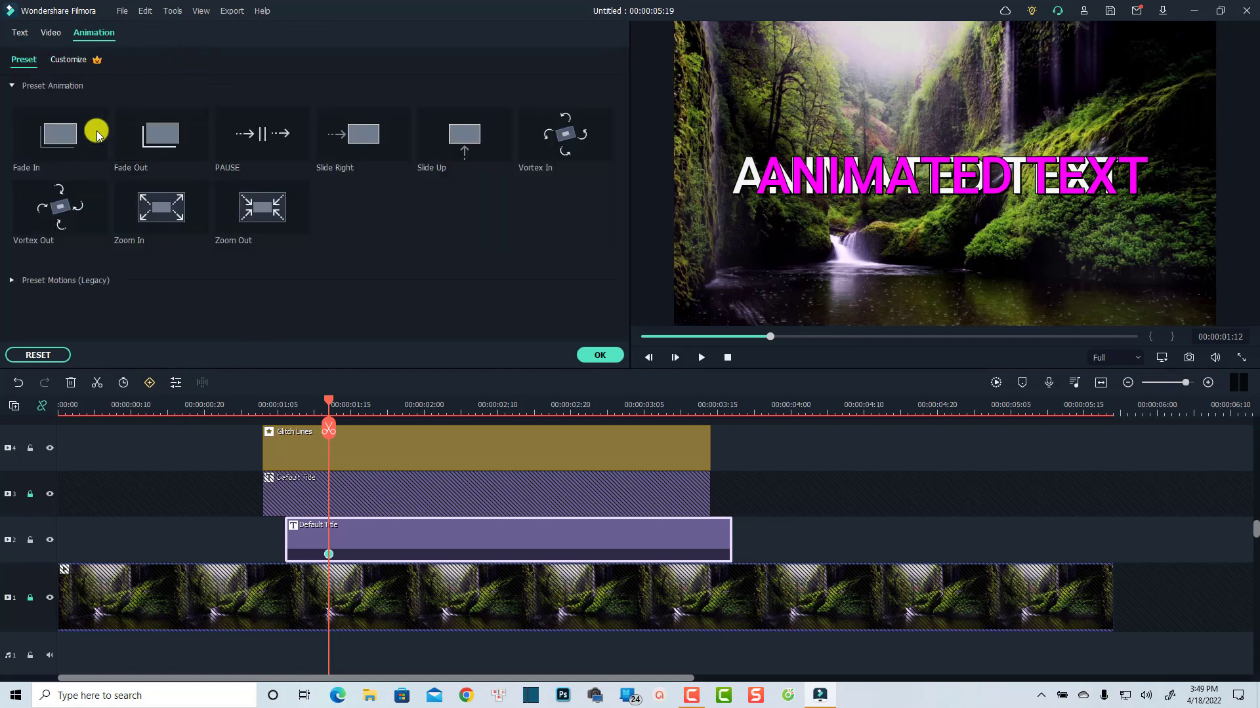
pyautogui.click(66, 61)
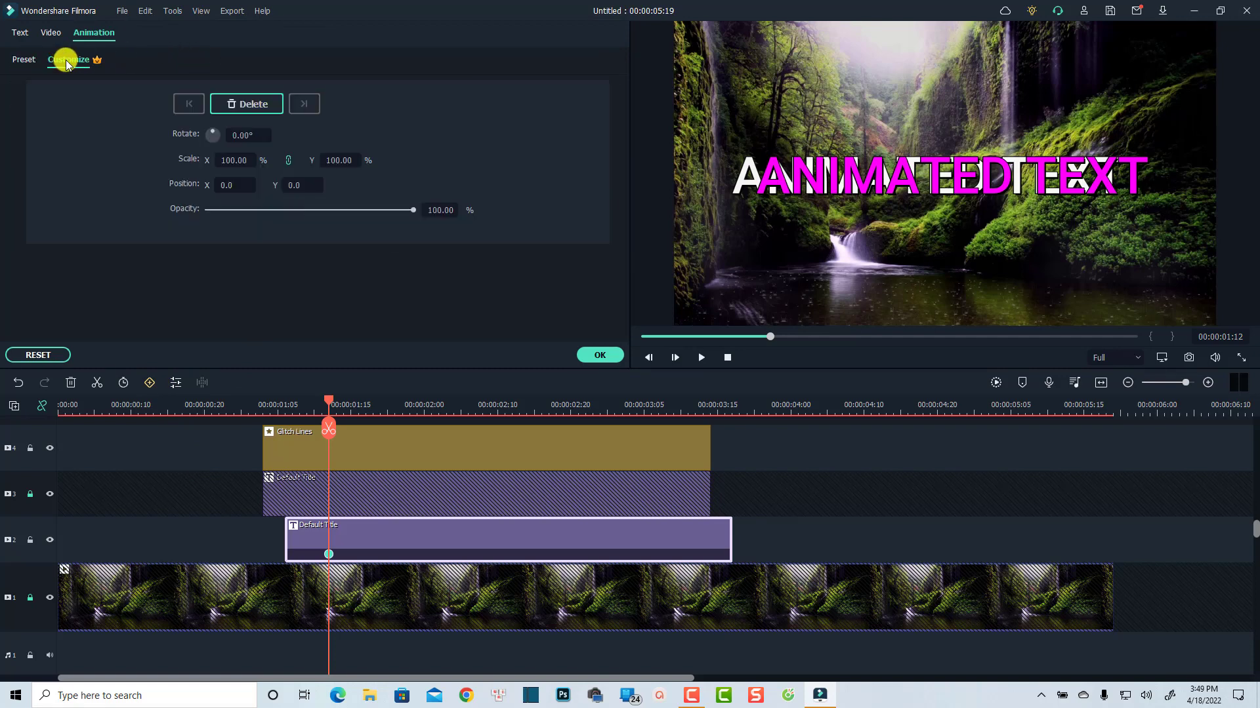